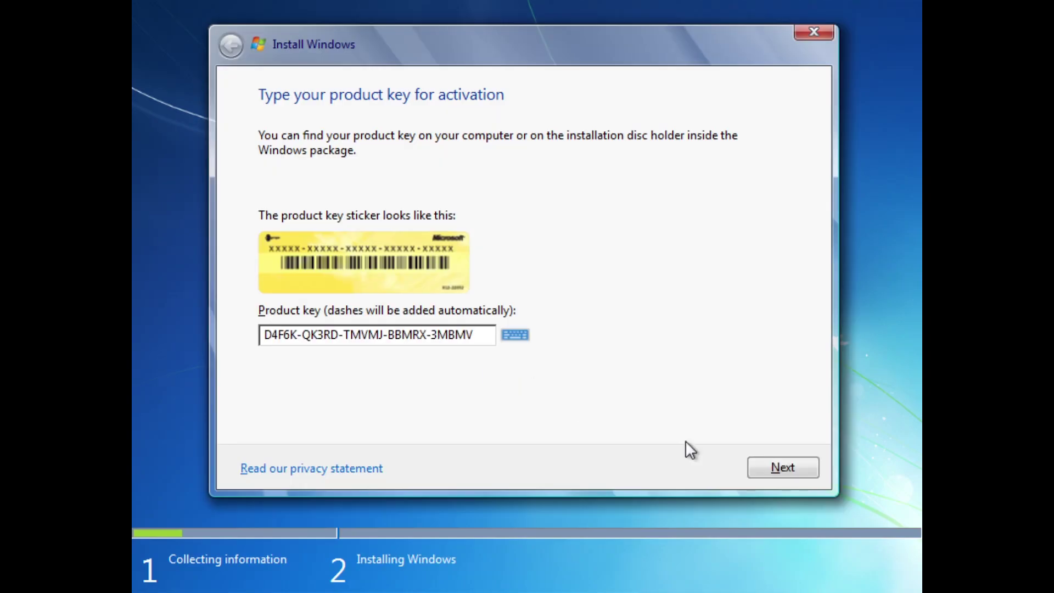
Accept the product key and name the computer oWo.
key("Return")
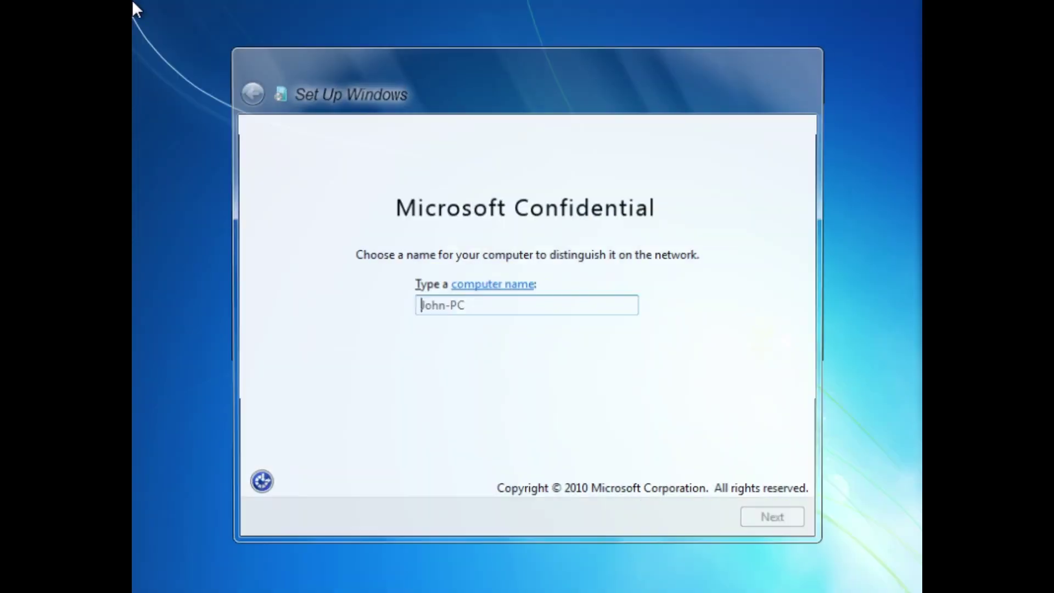
type("oWo")
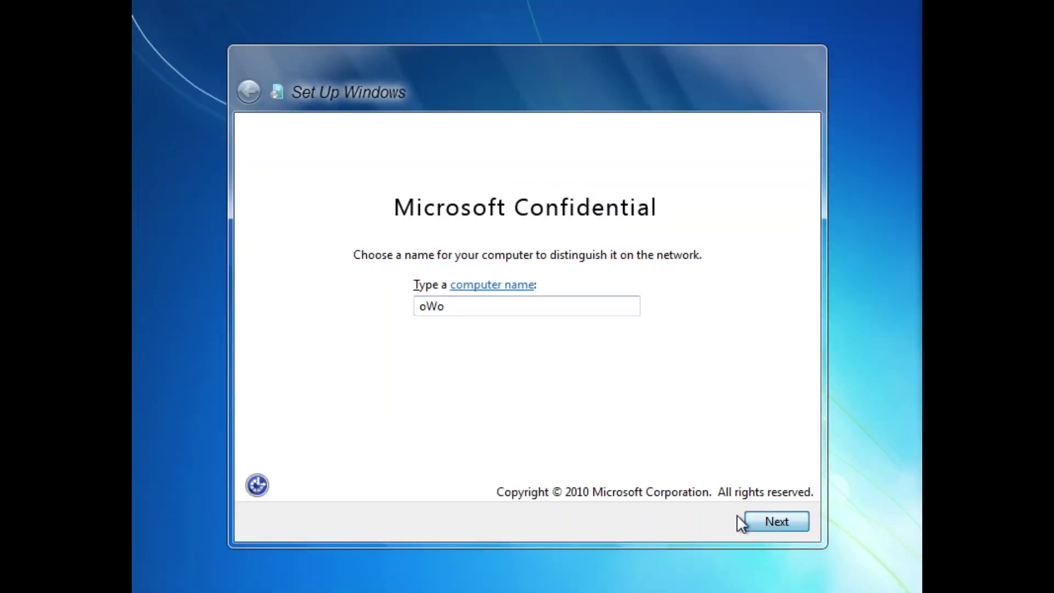
left_click(745, 519)
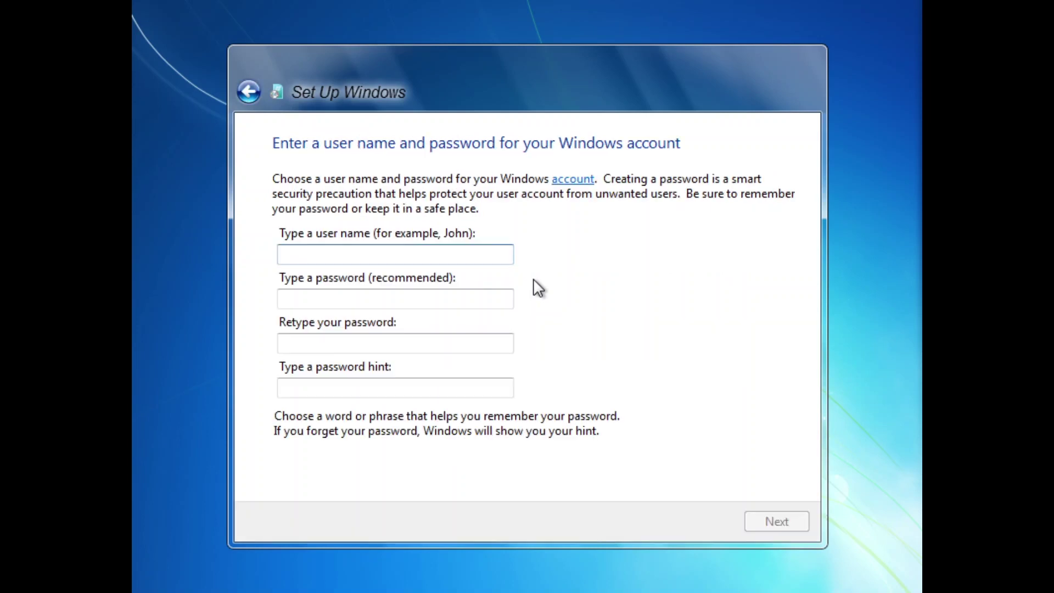
Create the 'Windows on Windows' user account, defer security updates, and accept date and time settings.
type("Windows on Windows")
left_click(749, 520)
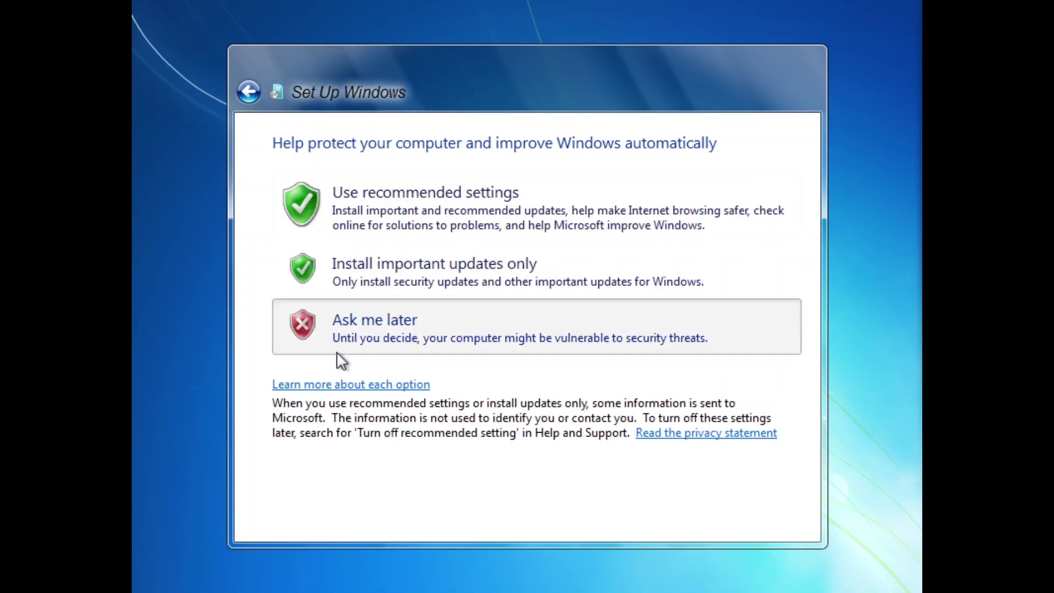
left_click(337, 352)
left_click(774, 519)
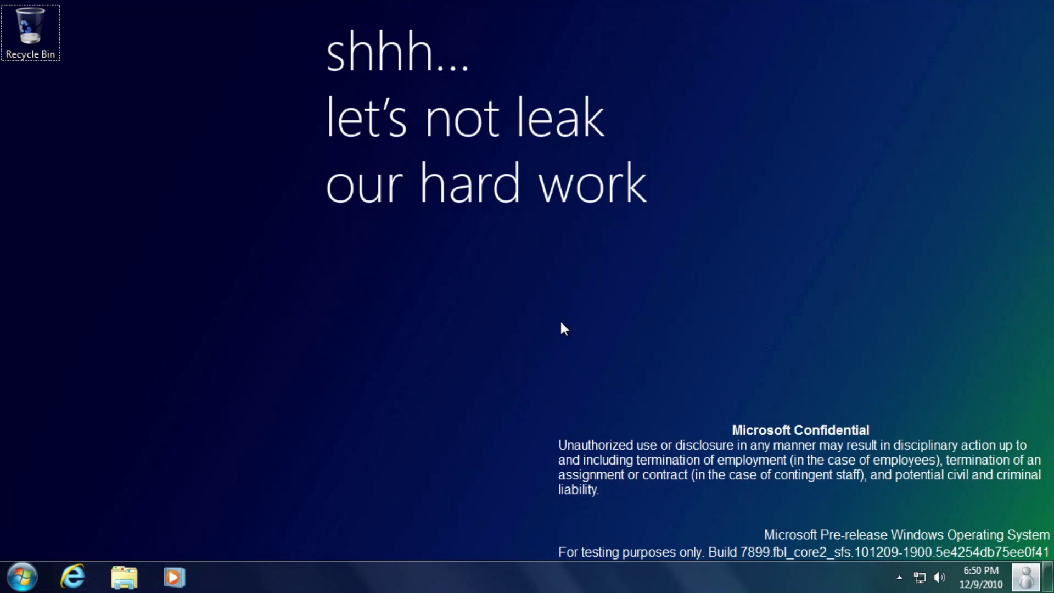
Launch Windows 8 setup from the DVD drive, skip online updates, and begin installing.
left_click(22, 577)
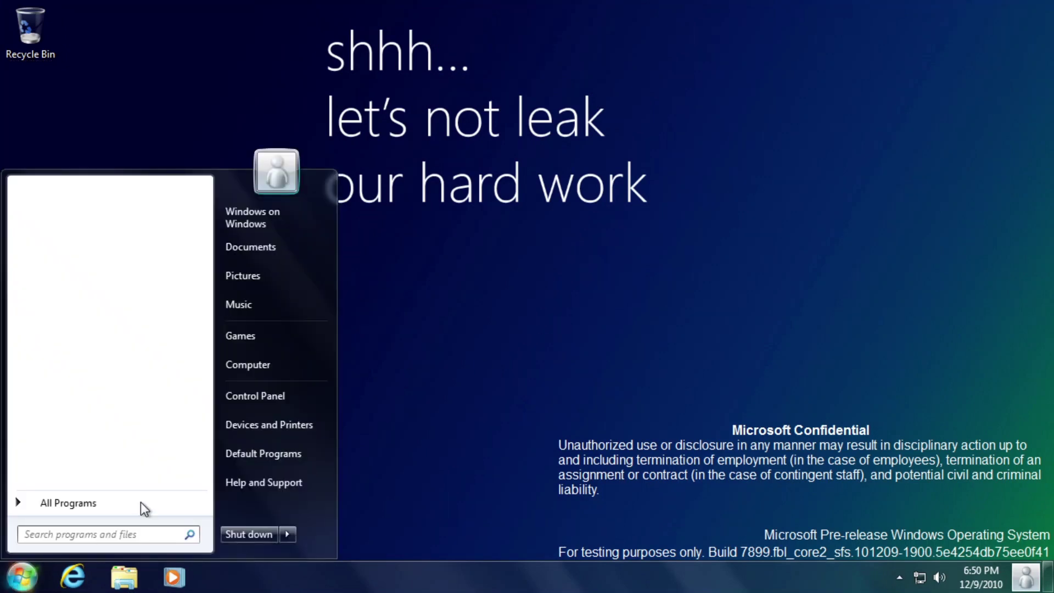
left_click(238, 367)
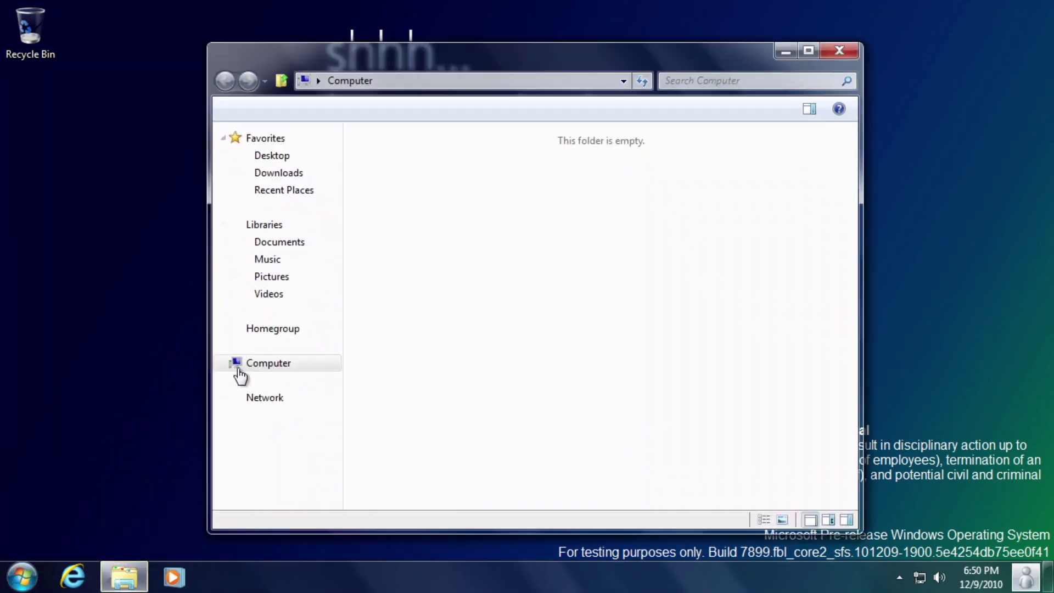
left_click(473, 247)
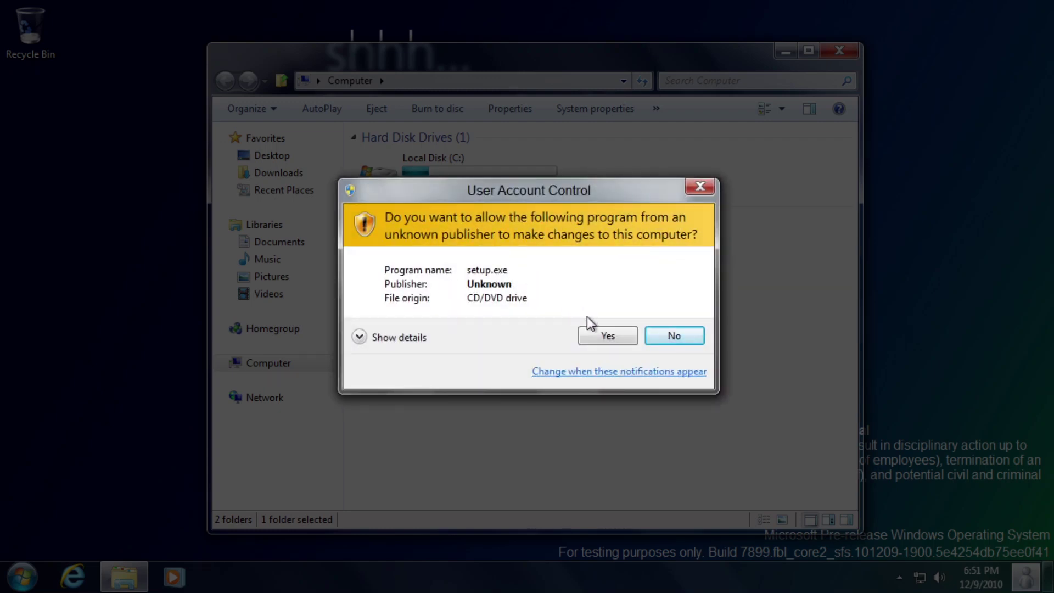
left_click(603, 338)
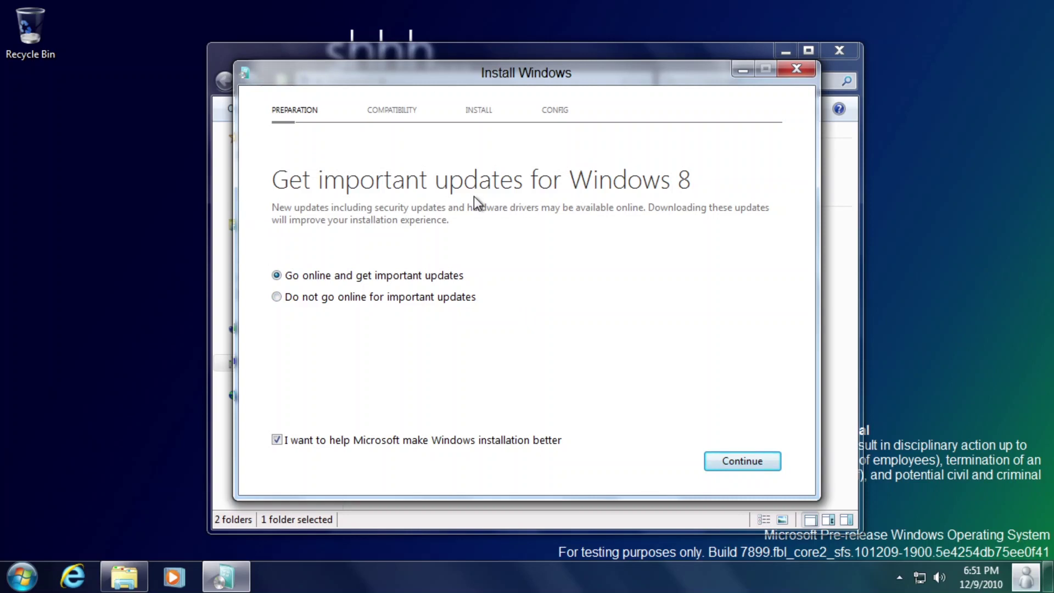
left_click(394, 298)
left_click(736, 466)
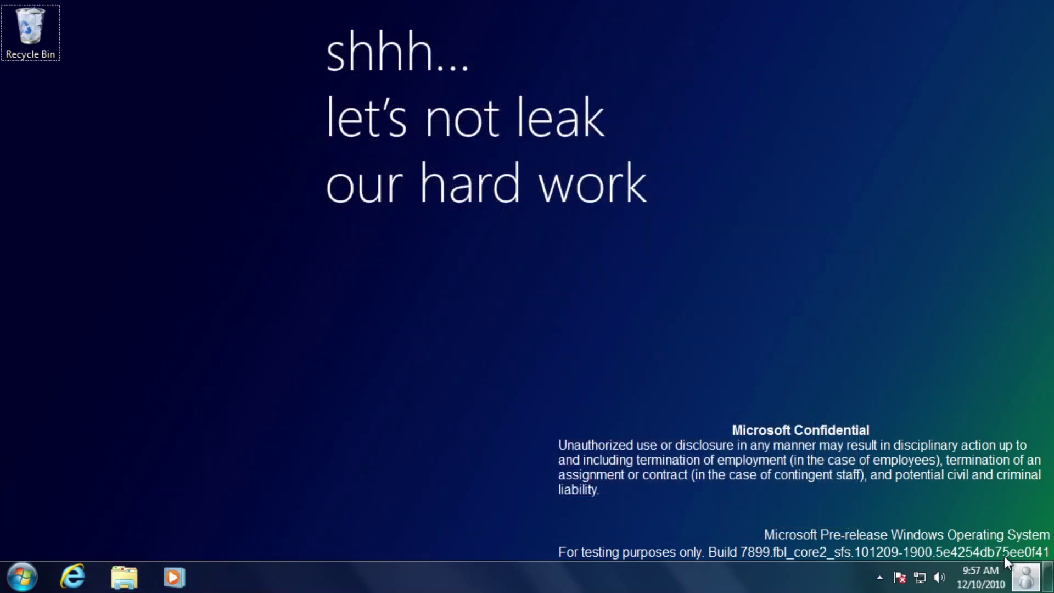
Through My Look, pick the pink flower tile as the account picture after trying the sea cliff.
left_click(1025, 576)
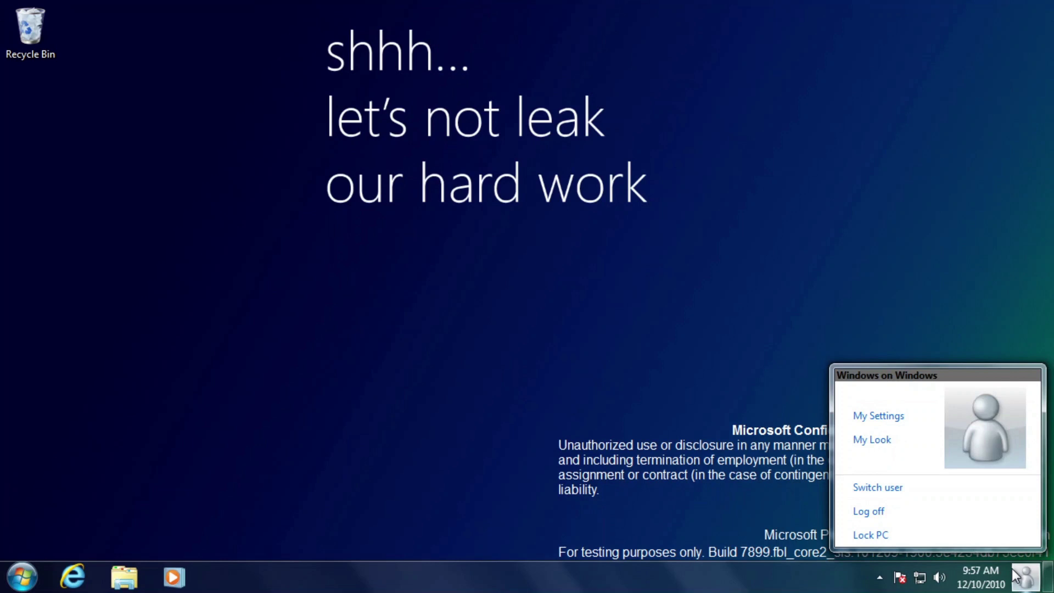
left_click(888, 439)
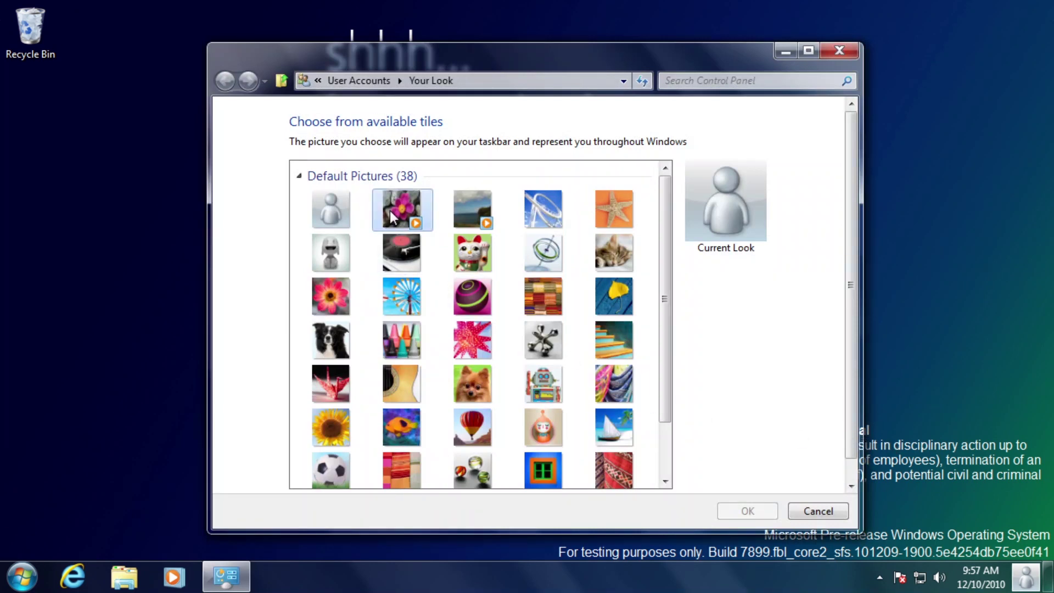
left_click(392, 216)
left_click(493, 216)
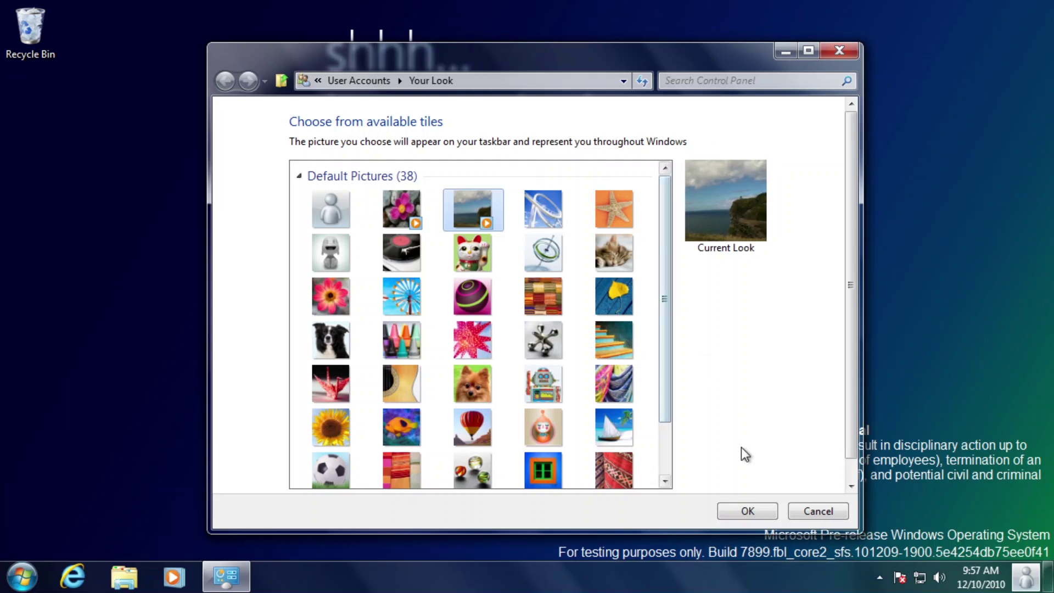
left_click(403, 199)
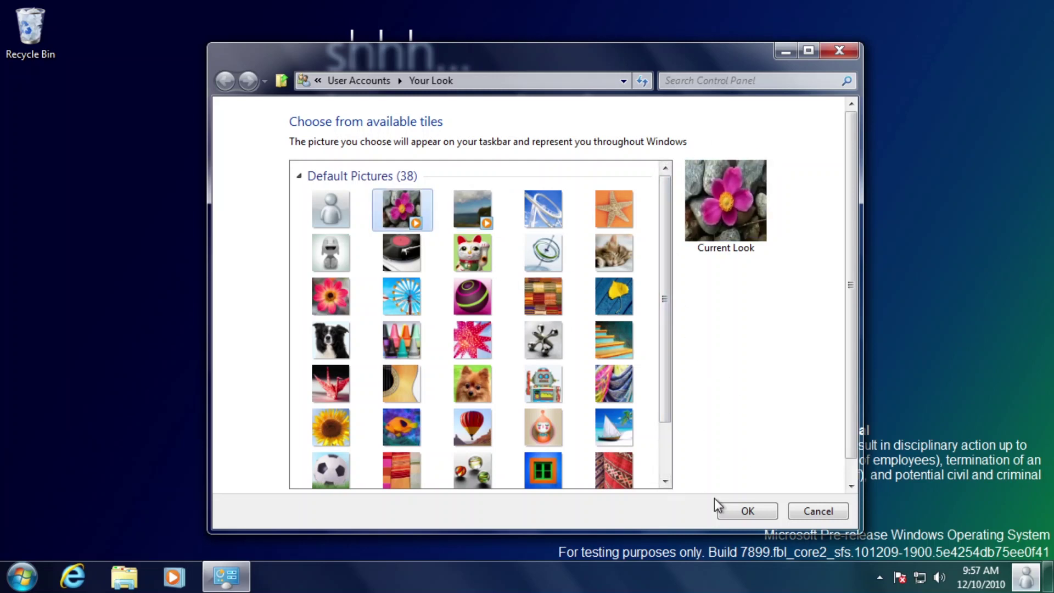
left_click(736, 511)
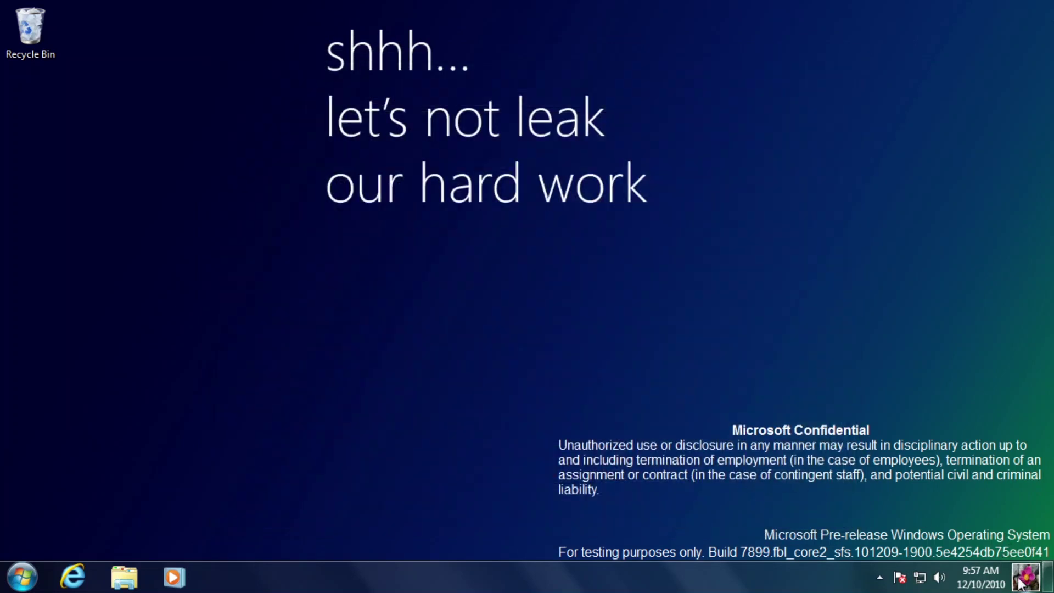
Open Personalization and scroll the themes list down to the Basic and High Contrast Themes.
left_click(1021, 581)
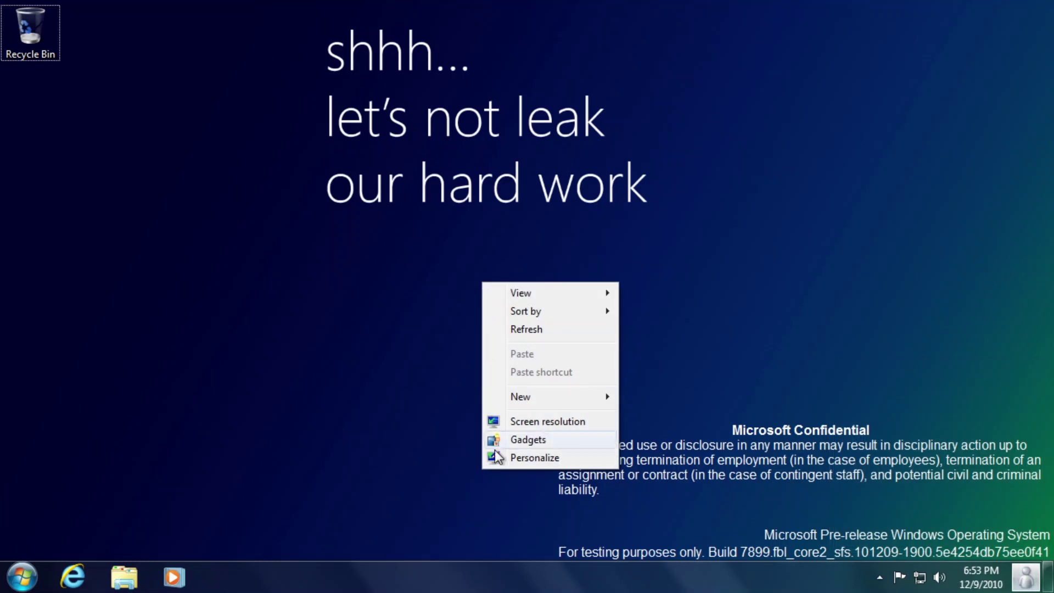
left_click(497, 456)
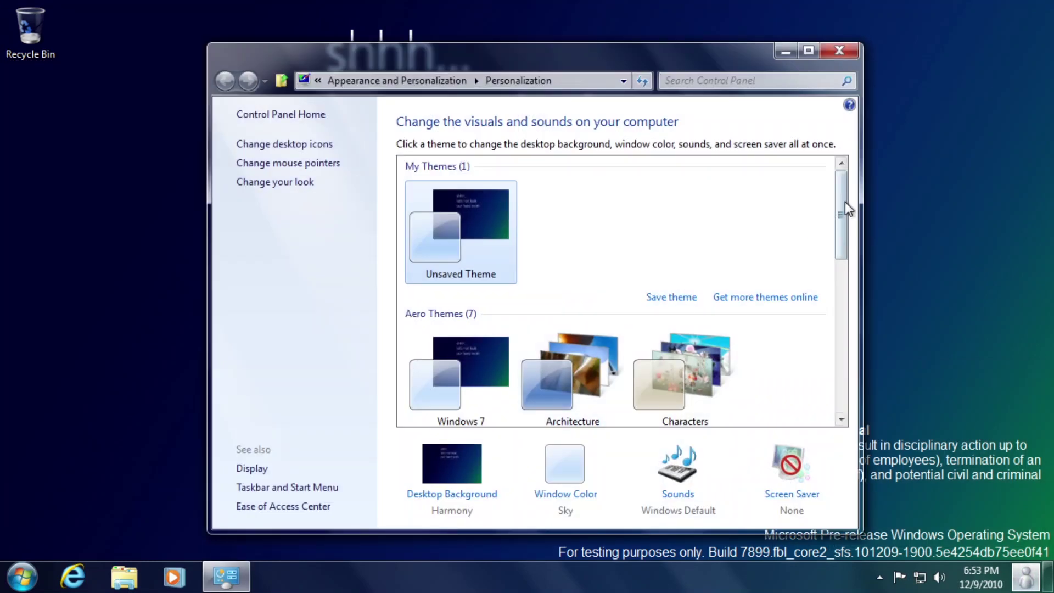
left_click_drag(844, 202, 829, 349)
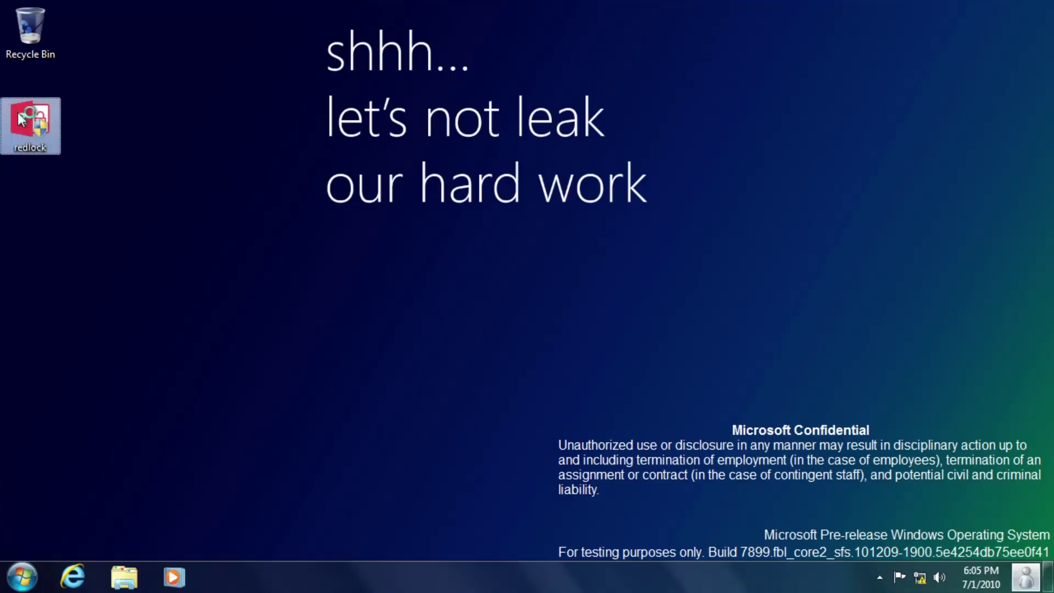
Launch redlock as administrator and choose mode 1 to install Redpill.
double_click(19, 114)
left_click(601, 321)
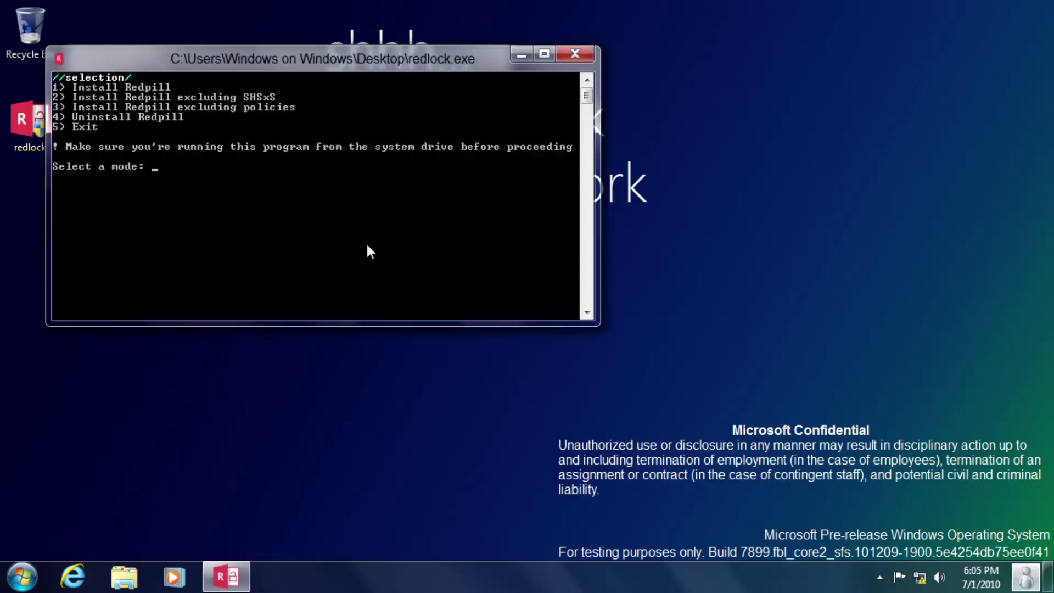
type("1")
key("Return")
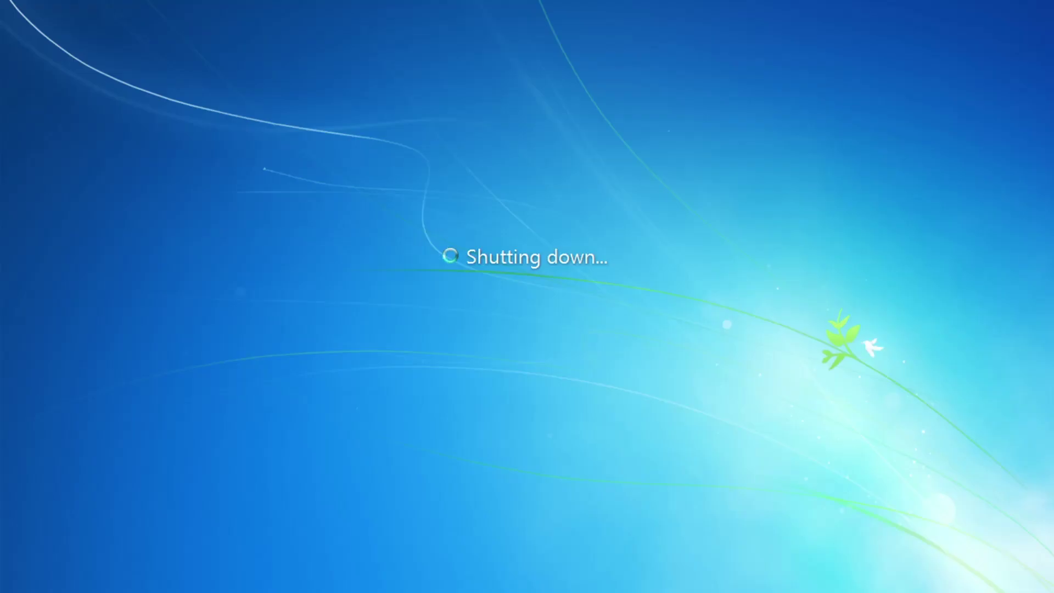
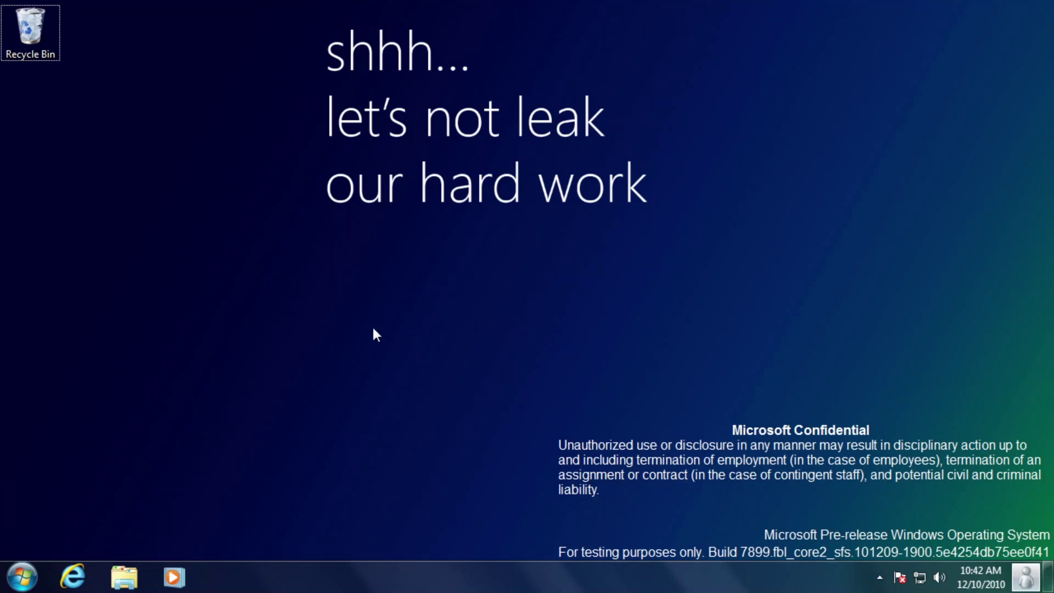
Browse the tiled Start screen by panning across its tiles, then return to the desktop.
left_click(20, 577)
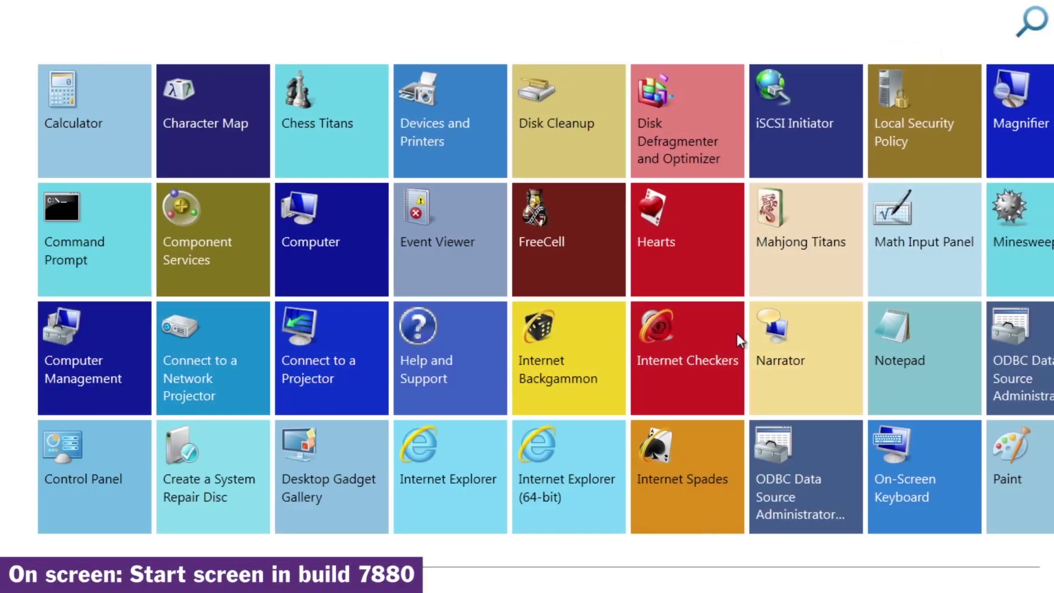
left_click_drag(737, 334, 374, 351)
left_click_drag(936, 308, 746, 327)
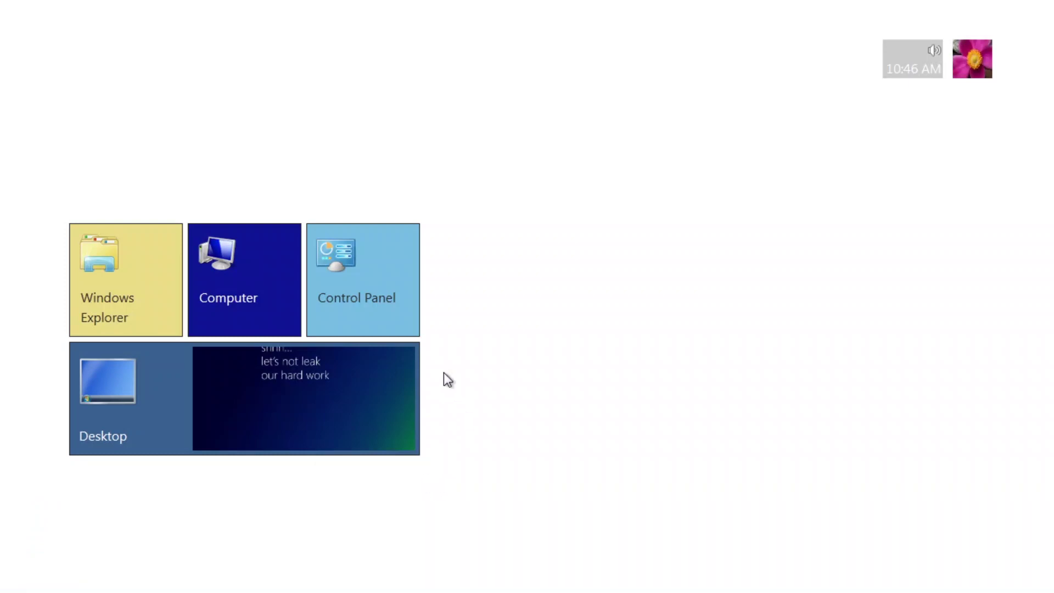
left_click(354, 398)
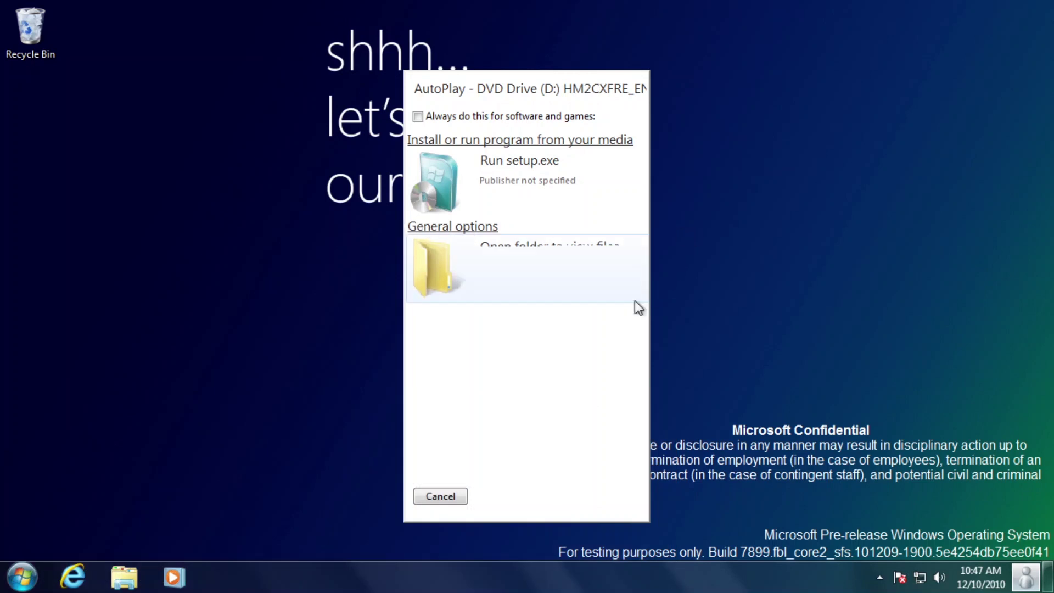
Dismiss the DVD drive's AutoPlay prompt and bring up the Start screen's search pane.
left_click(442, 496)
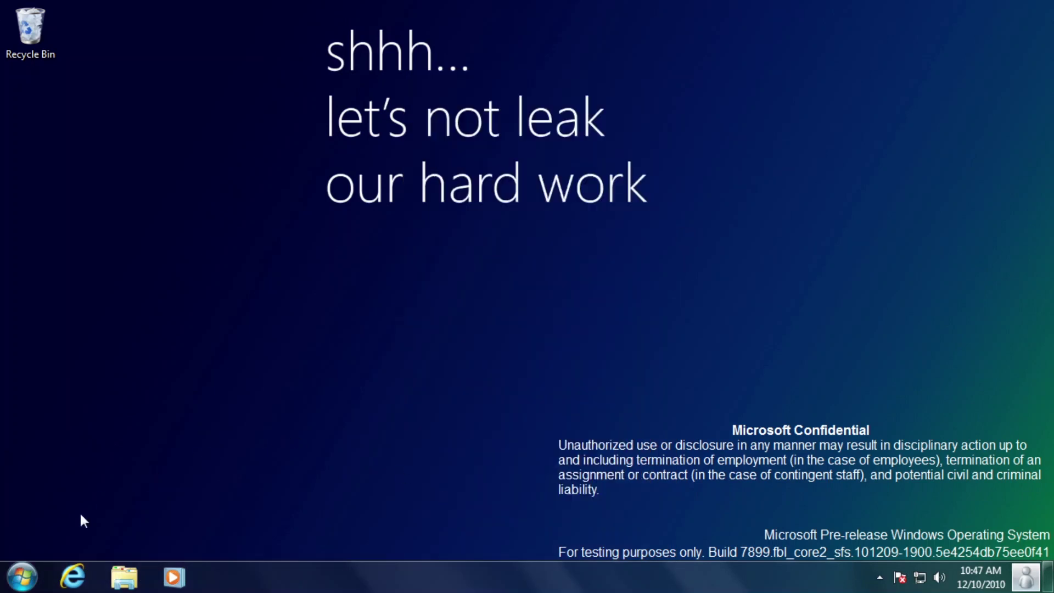
left_click(27, 563)
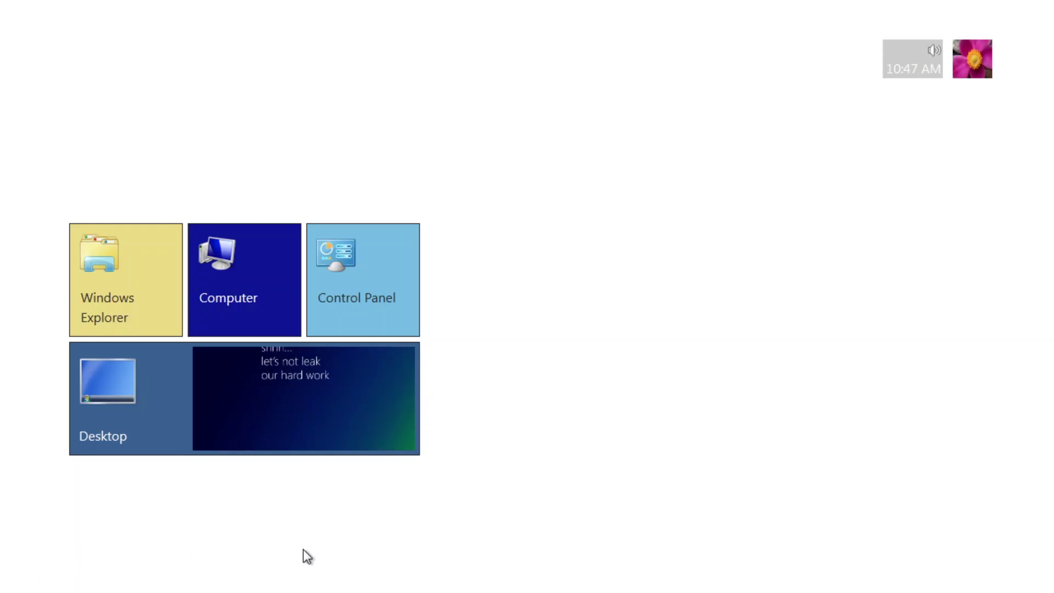
key("super+q")
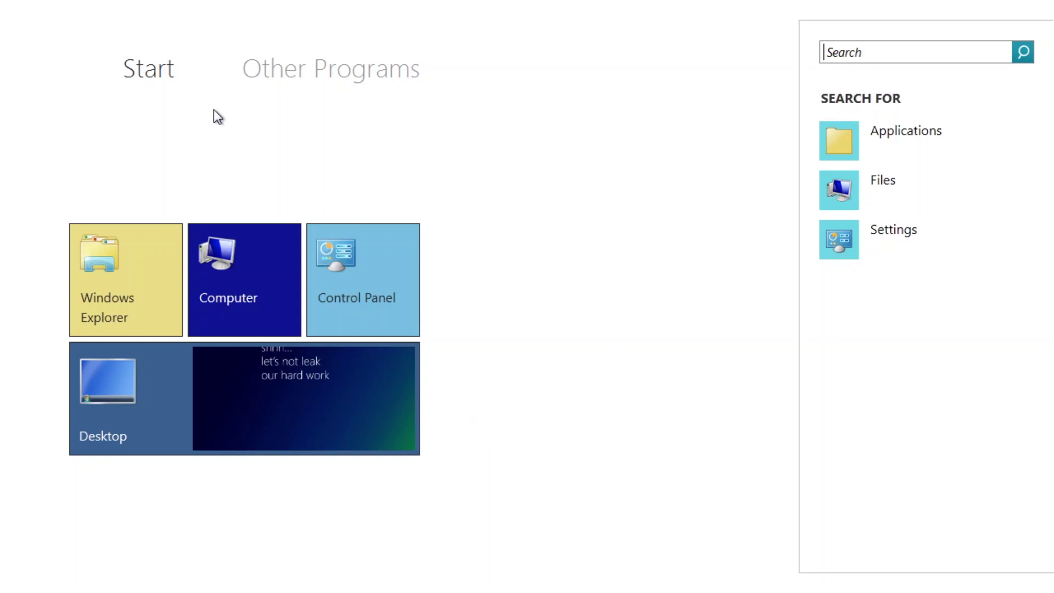
Show the Other Programs list and scroll sideways through all installed apps.
left_click(390, 71)
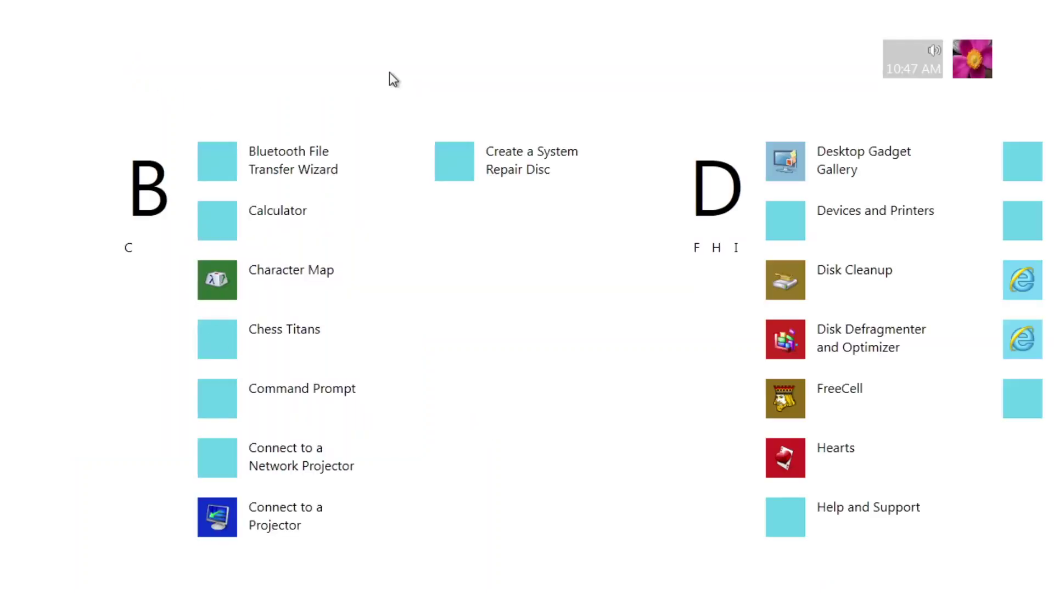
scroll(129, 587, "right", 3)
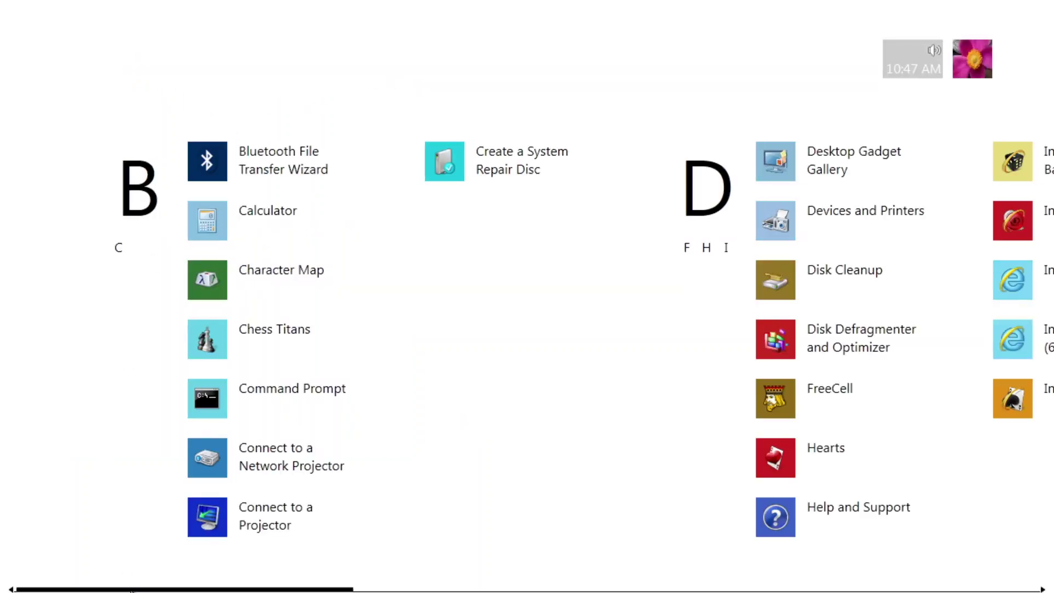
left_click_drag(166, 590, 828, 588)
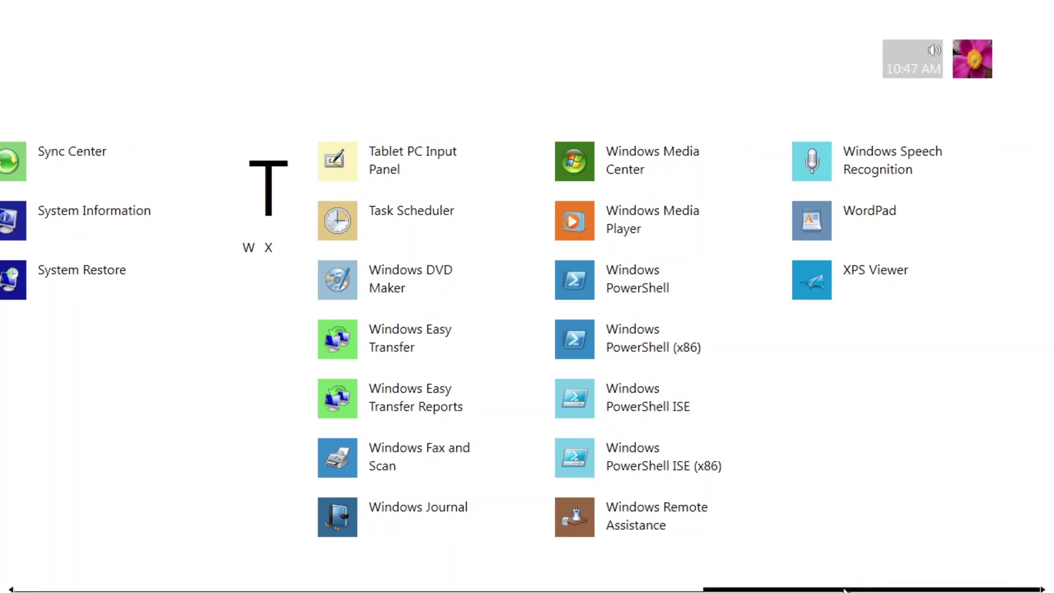
scroll(854, 586, "up", 3)
scroll(151, 589, "up", 10)
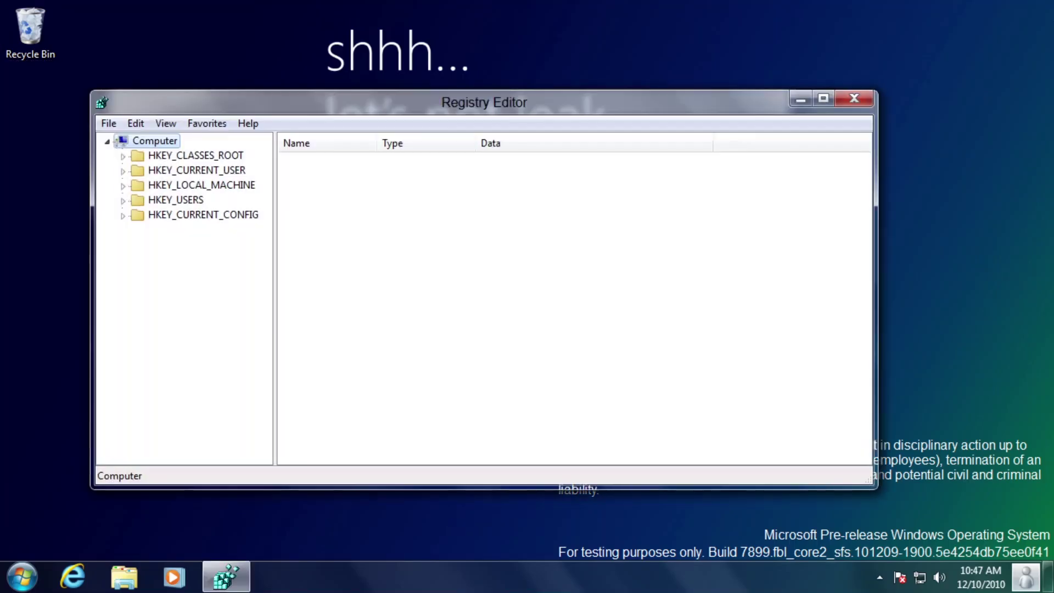
Create a new key named DWM under HKEY_LOCAL_MACHINE\SOFTWARE\Microsoft\Windows.
left_click(124, 186)
left_click(138, 259)
left_click(151, 285)
scroll(235, 283, "down", 20)
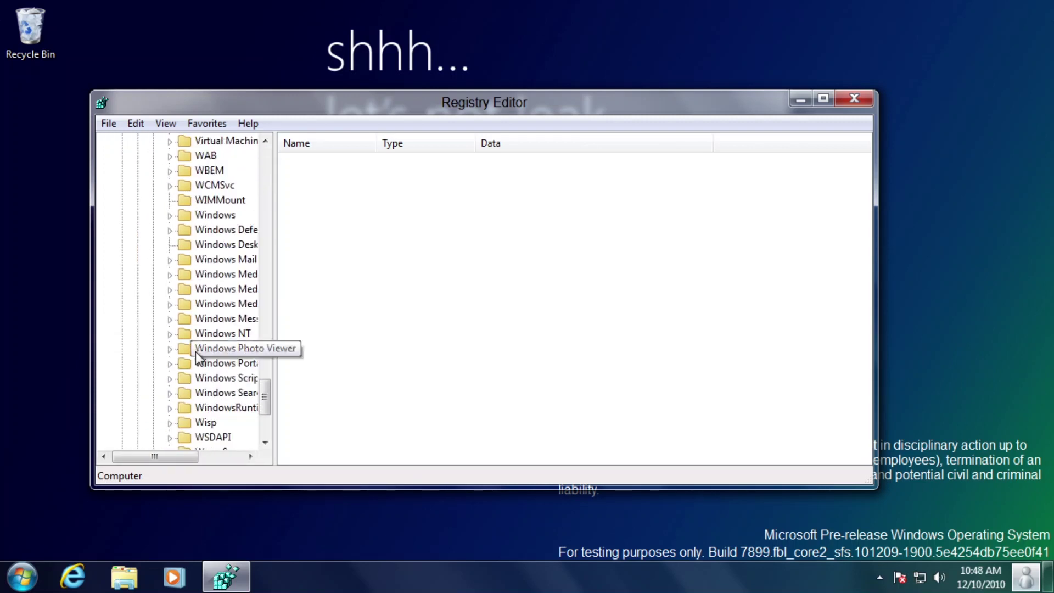
scroll(177, 263, "up", 1)
left_click(206, 259)
right_click(207, 259)
left_click(384, 282)
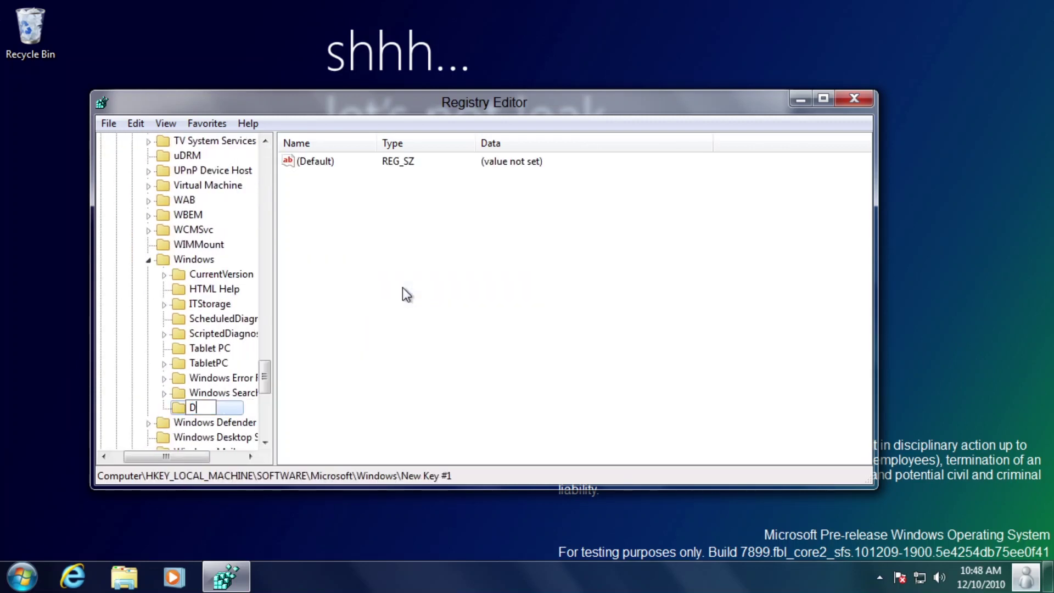
type("DWM")
key("Return")
Add a DWORD value named EnableAccent inside the DWM key.
right_click(403, 288)
mouse_move(450, 297)
left_click(596, 357)
type("EnableAccent")
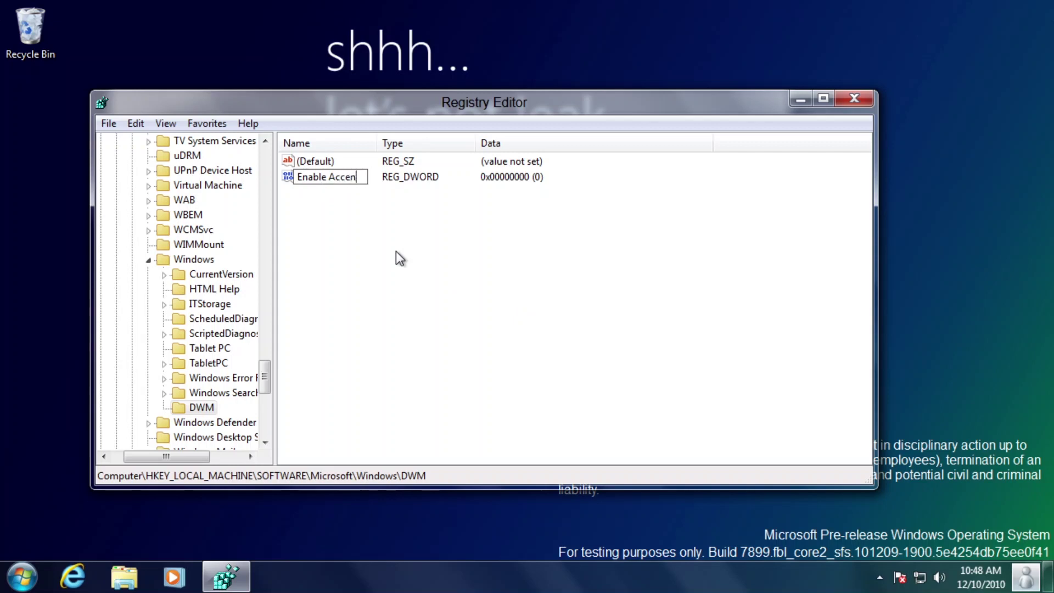
key("Return")
key("Return")
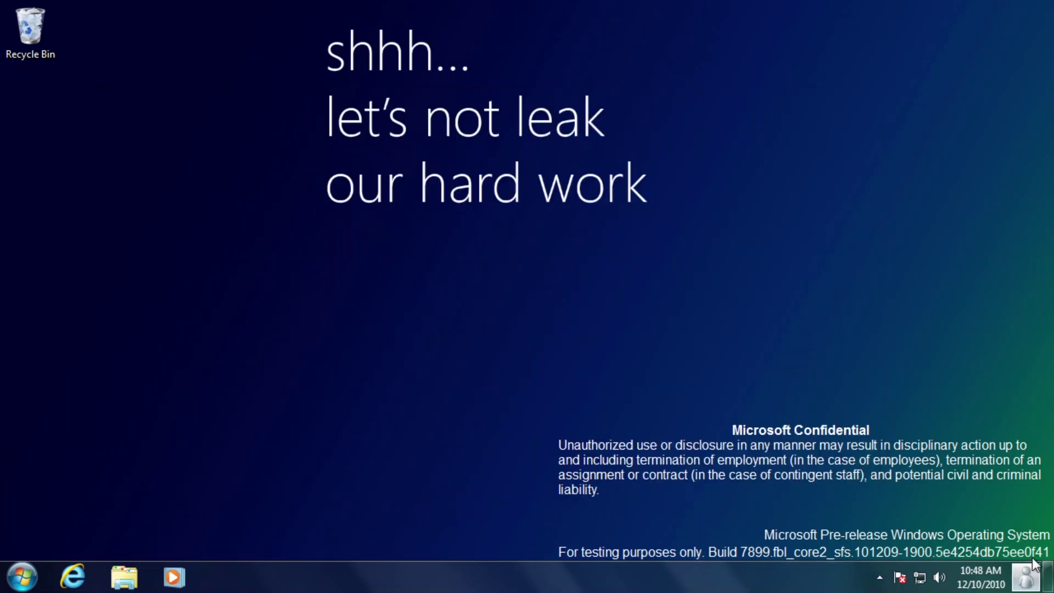
Log off from the taskbar user tile and sign back in to the account.
left_click(1025, 577)
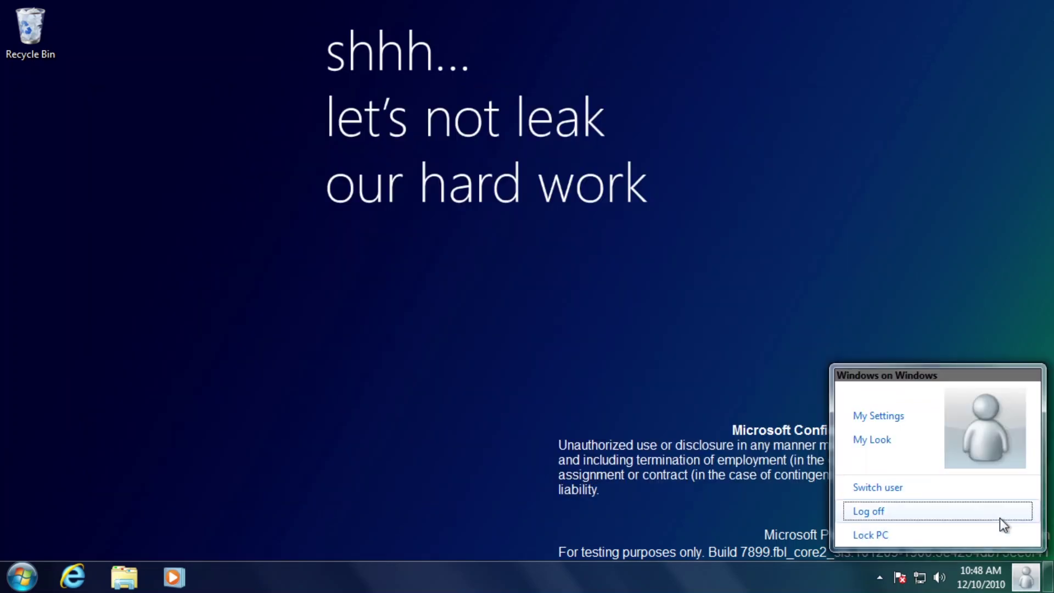
left_click(1000, 518)
left_click(521, 237)
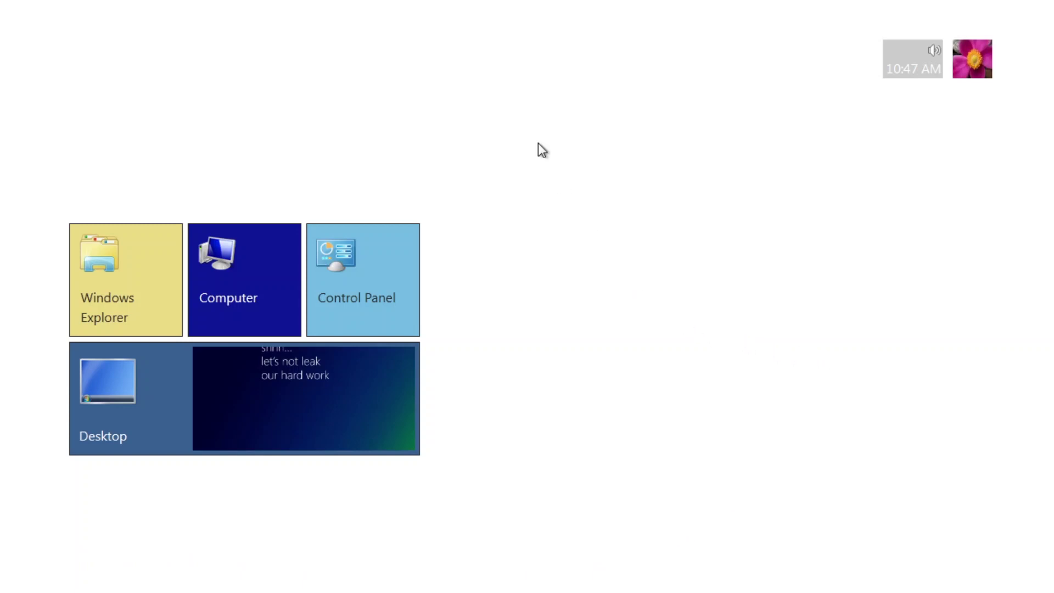
Bring up the search pane, return to the desktop with the Windows key, and display the charms bar.
key("super+q")
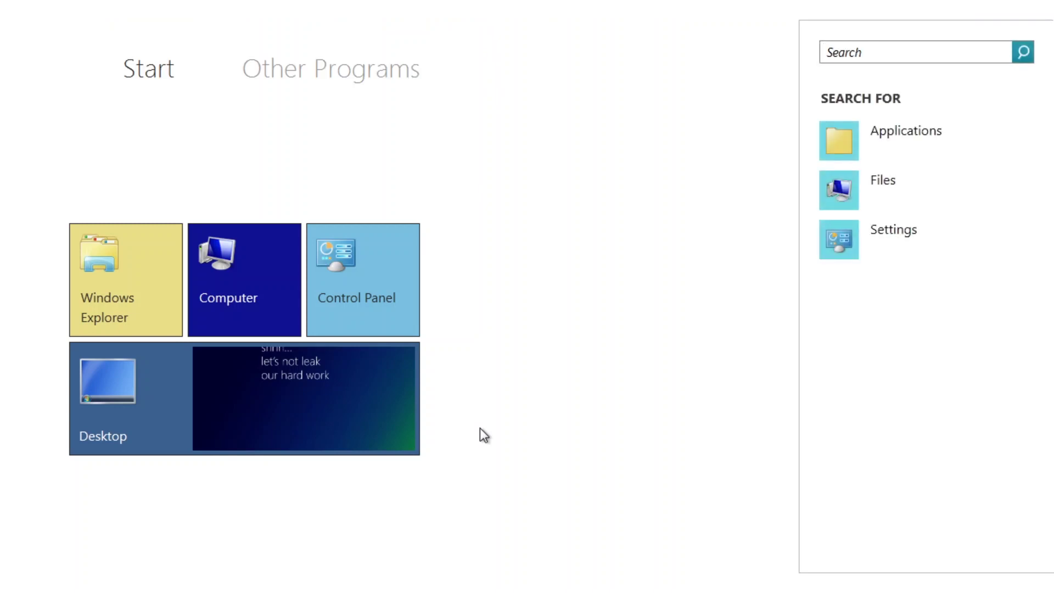
key("super")
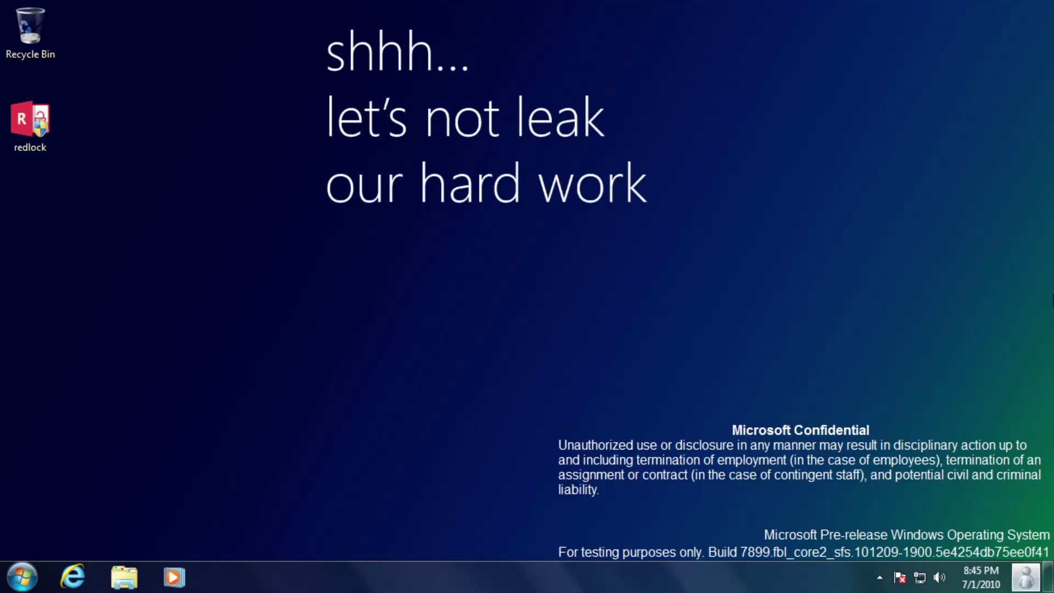
mouse_move(1053, 300)
mouse_move(2, 302)
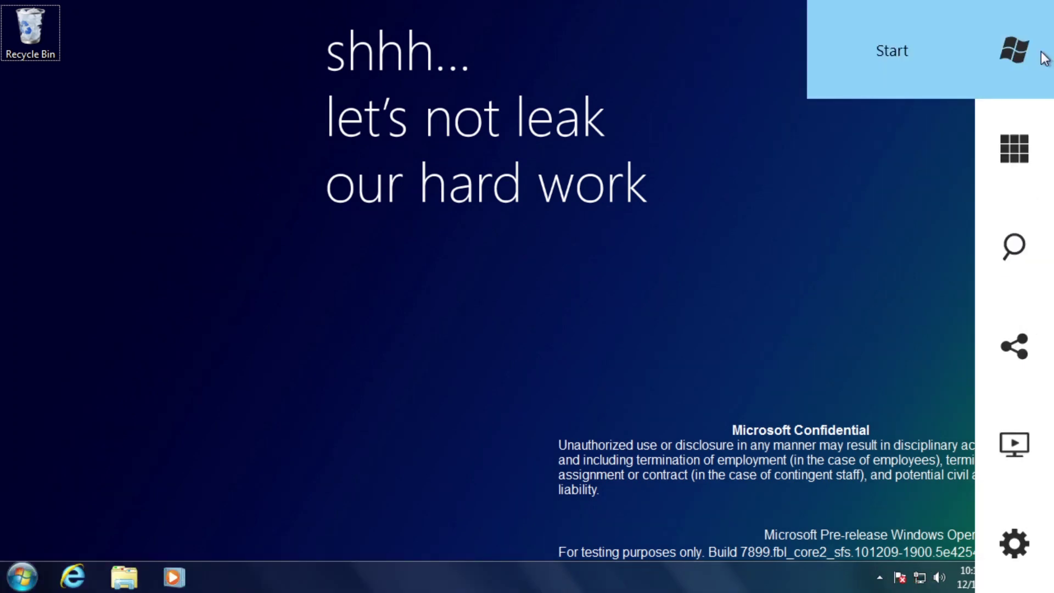
Try the Start and Switch charms, then open the Search charm filtered to Settings.
left_click(1043, 55)
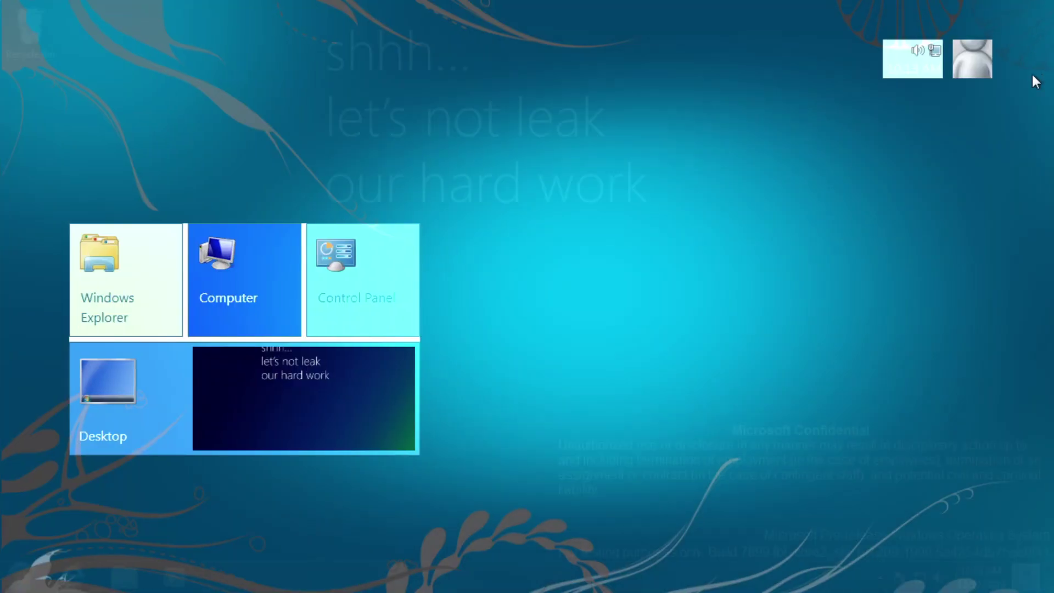
left_click(348, 407)
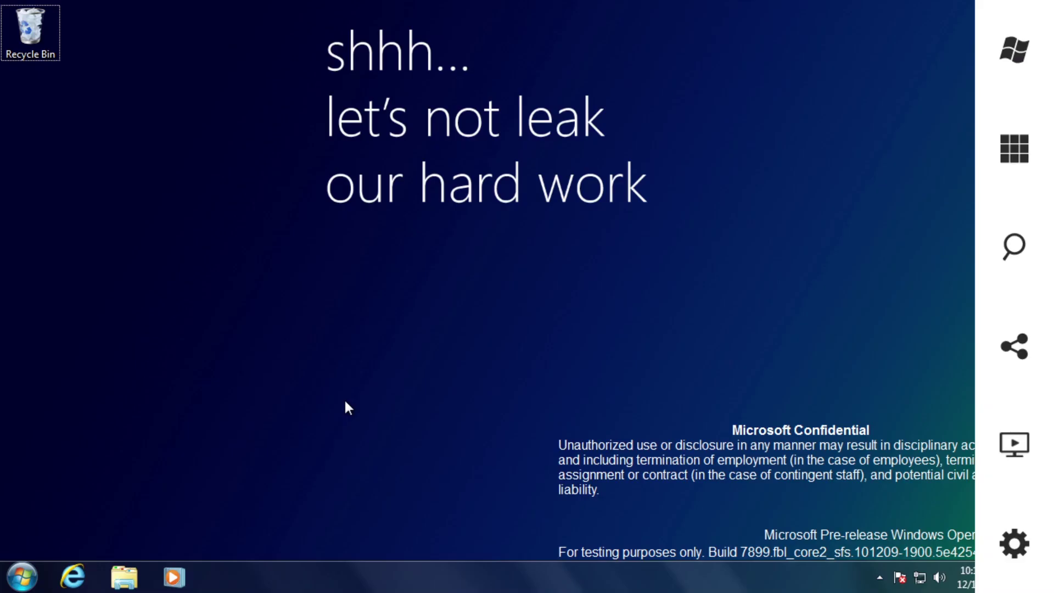
left_click(1013, 156)
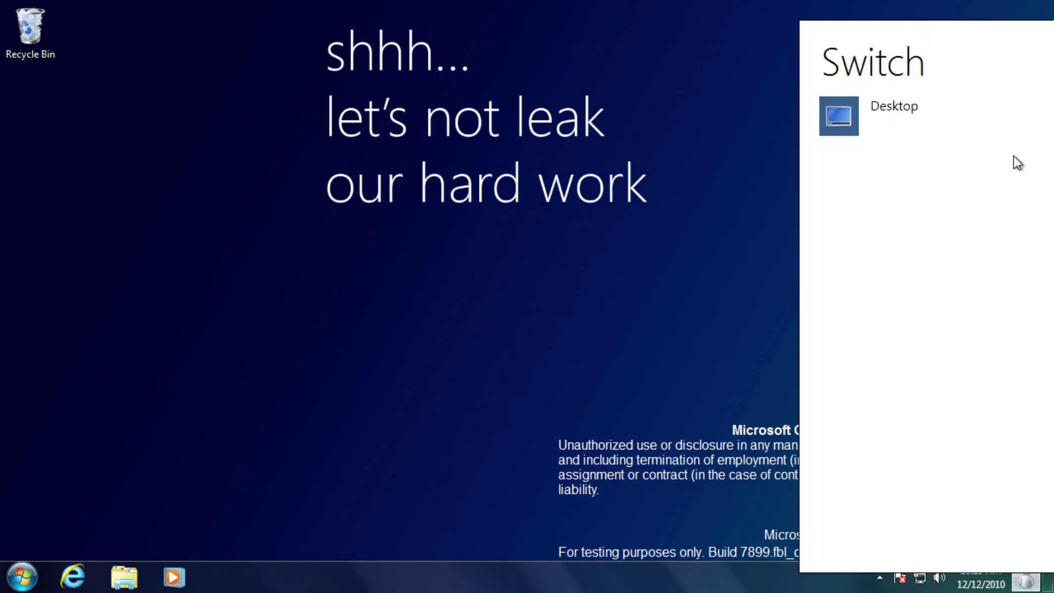
left_click(957, 104)
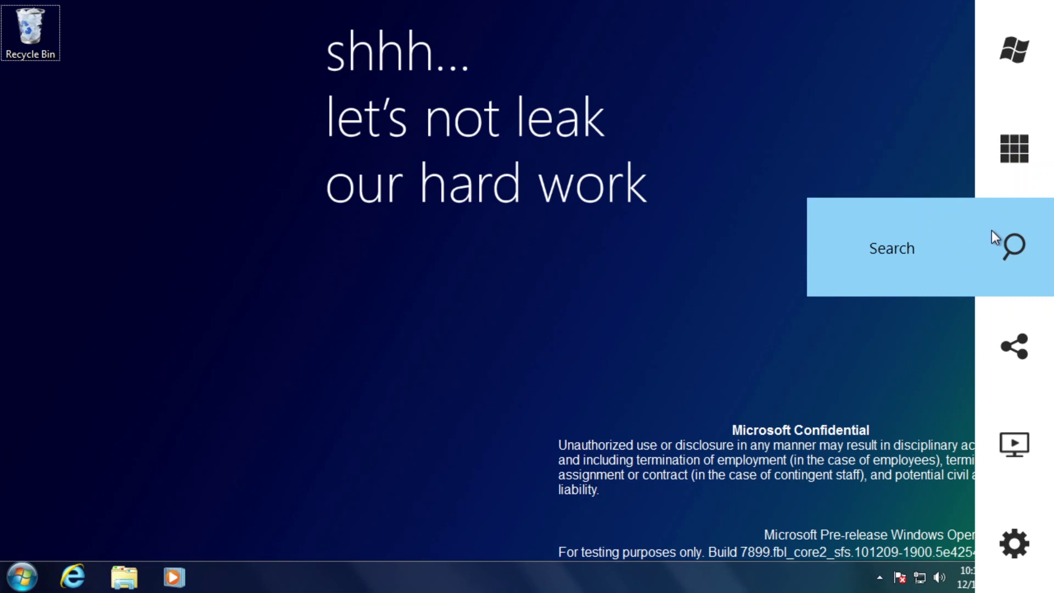
left_click(996, 237)
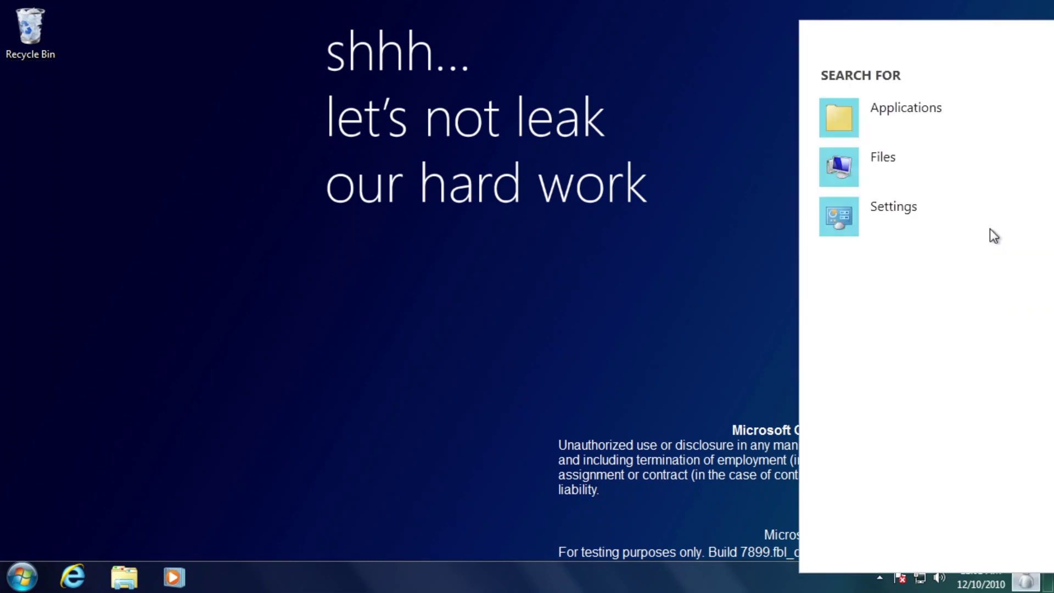
left_click(897, 214)
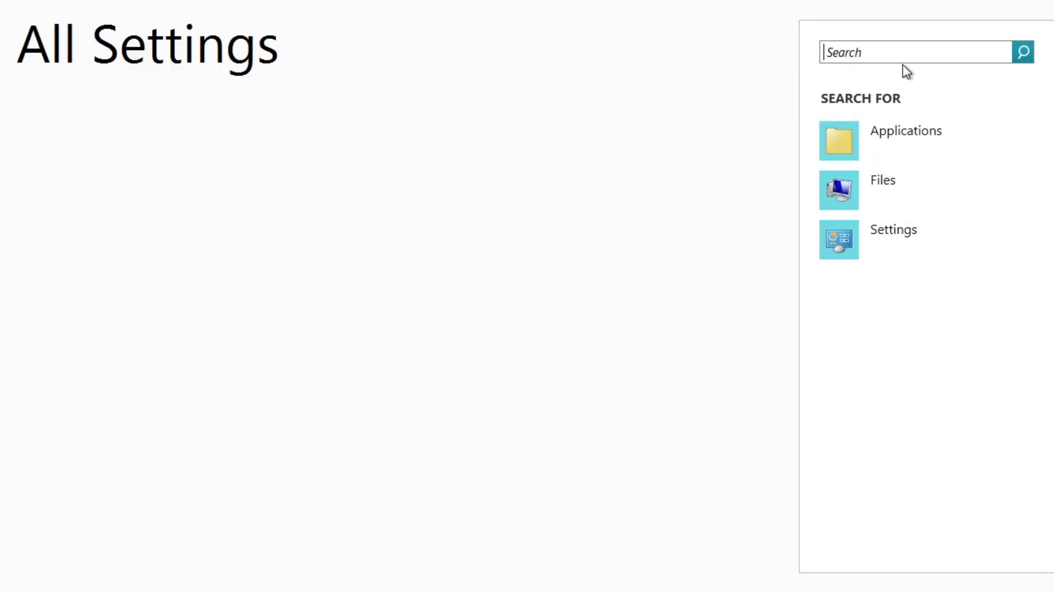
Search settings for 'user accounts' and open the User Accounts page.
type("user account")
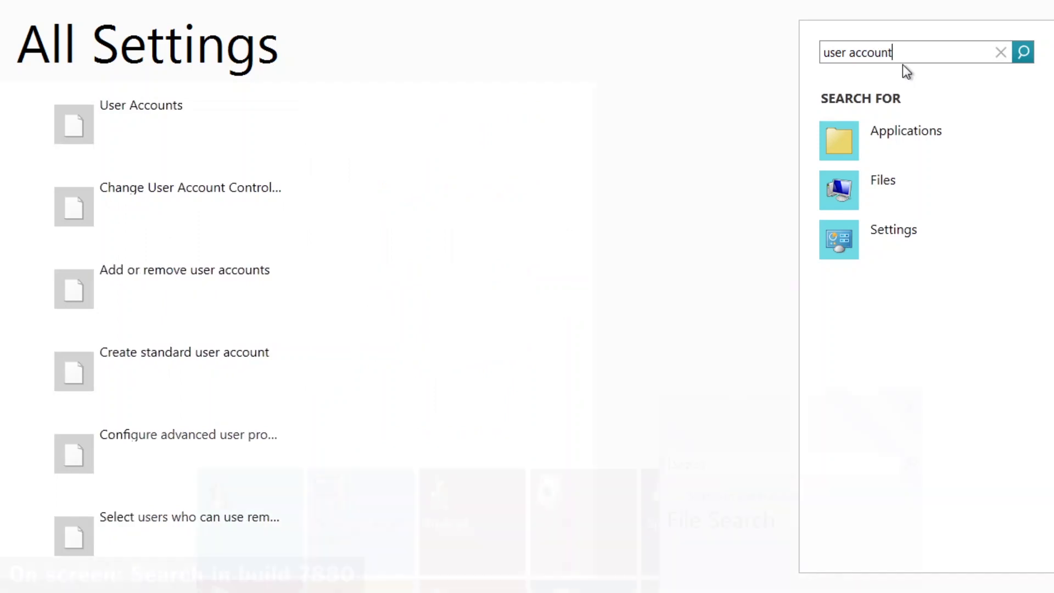
type("s")
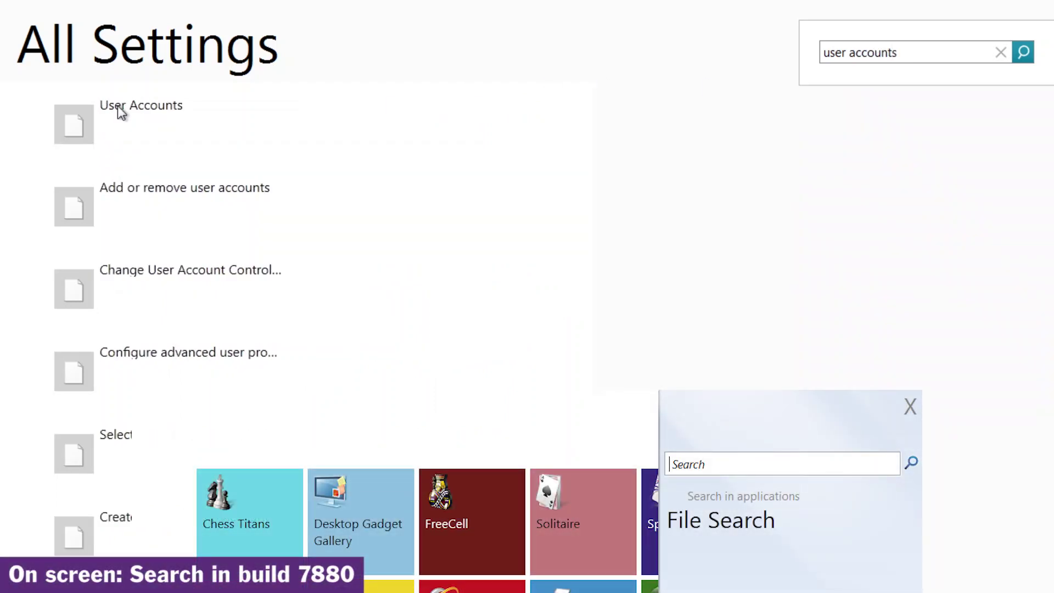
left_click(119, 107)
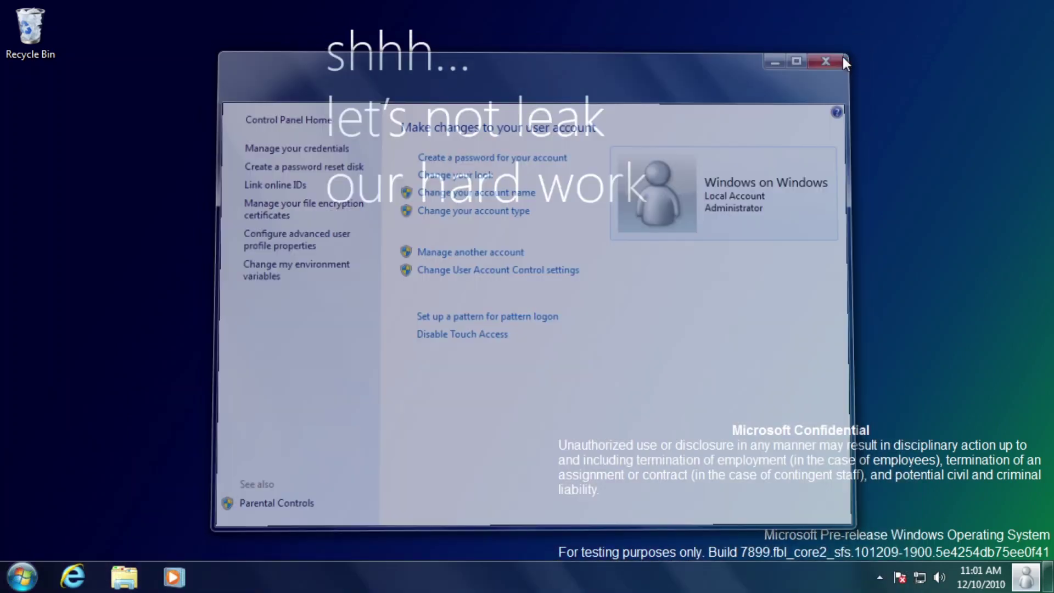
Choose External Monitor from the Connect charm, then dismiss the Application Info panel.
mouse_move(993, 347)
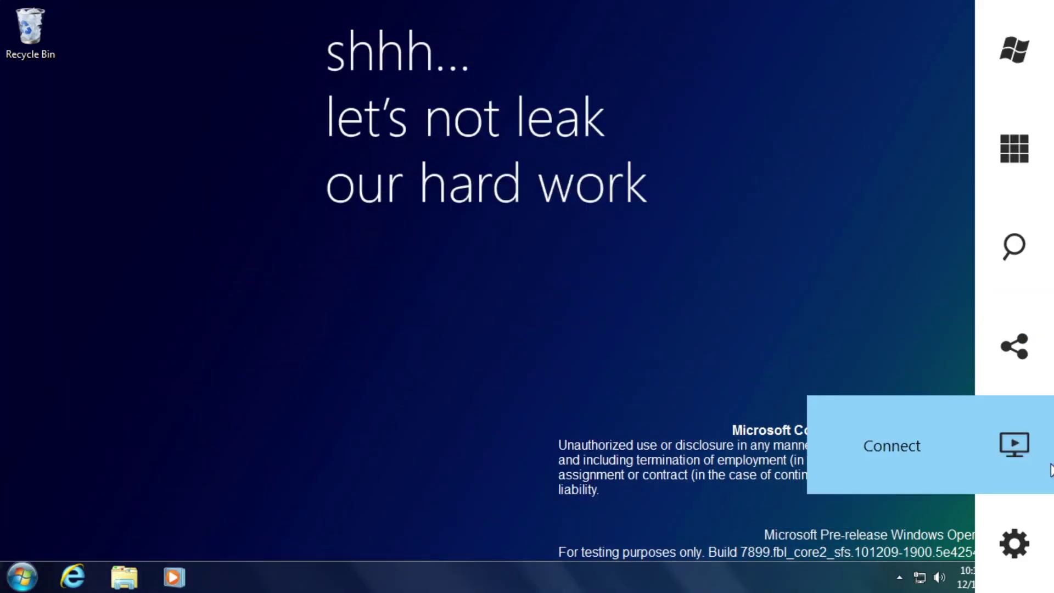
left_click(1049, 469)
left_click(880, 364)
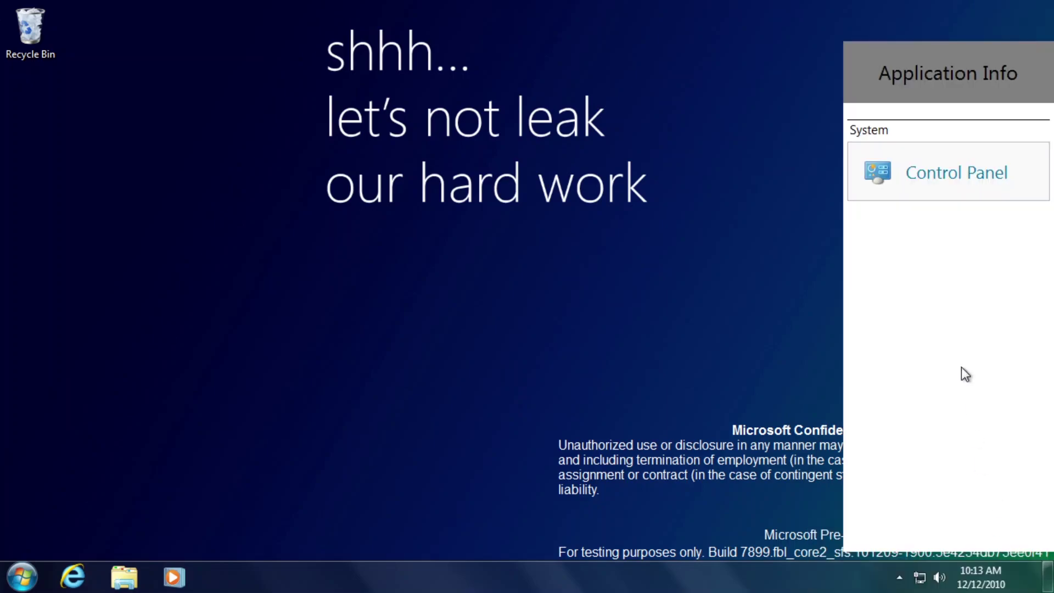
left_click(885, 172)
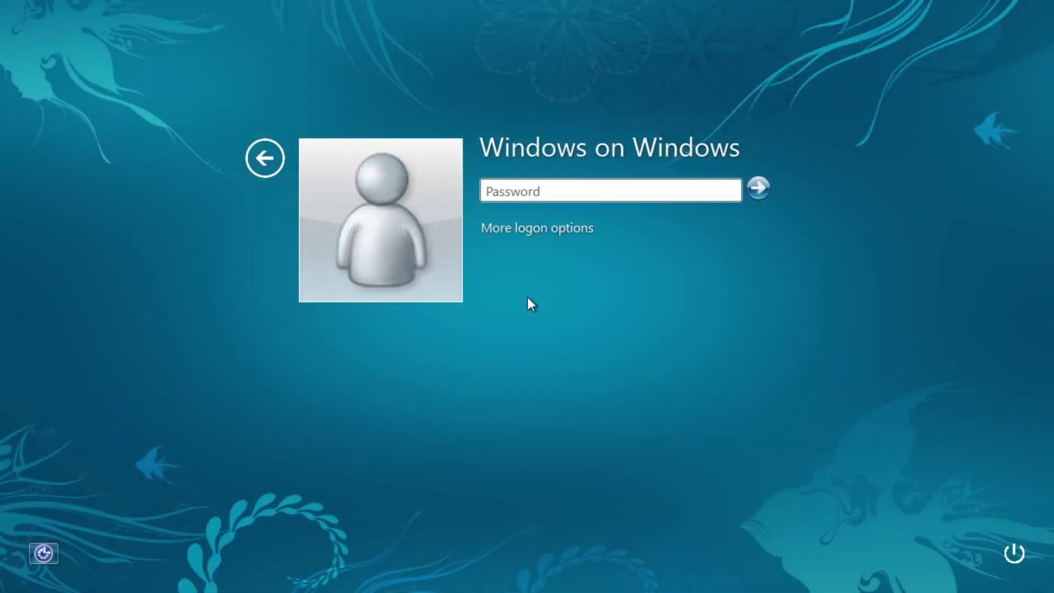
Switch to grid-pattern logon and trace row 1 columns 3-4, then down column 4 to the bottom-right cell.
left_click(528, 231)
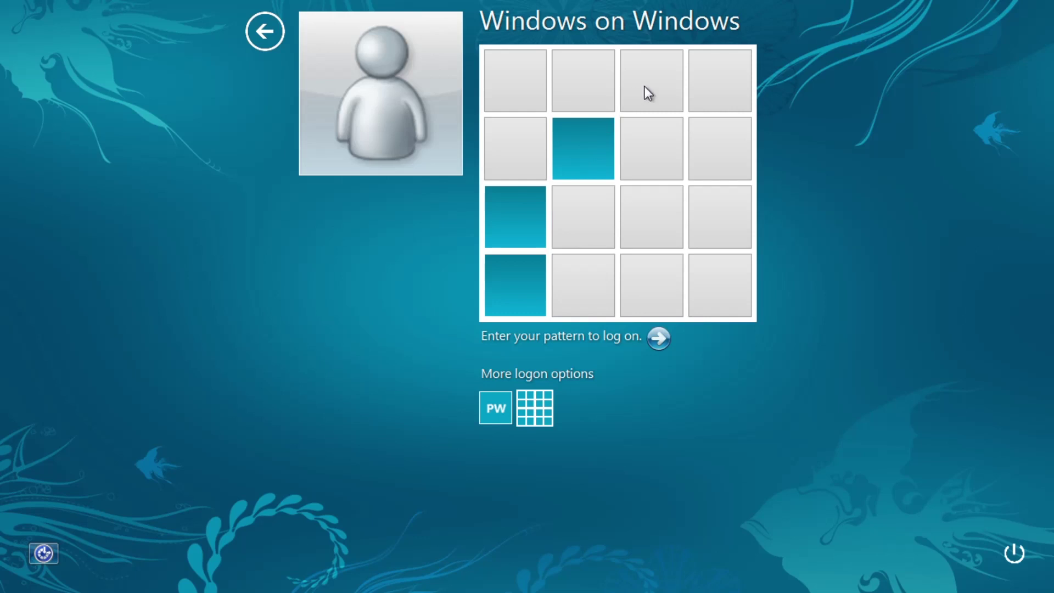
left_click(646, 88)
left_click(715, 78)
left_click(718, 142)
left_click(726, 212)
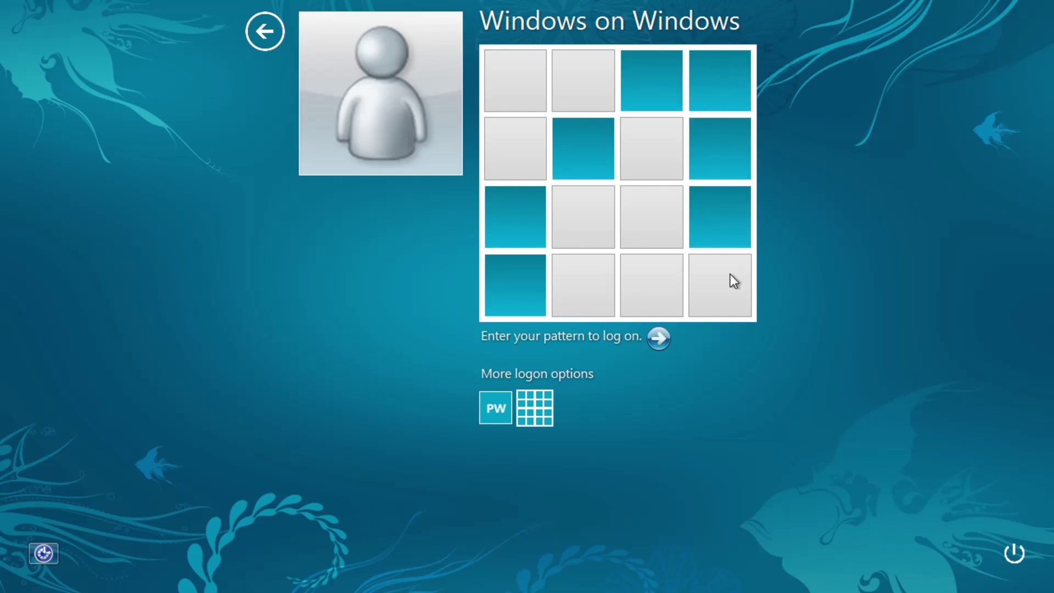
left_click(733, 281)
Submit the pattern logon, open the desktop, and launch msoobe with administrator rights.
left_click(659, 338)
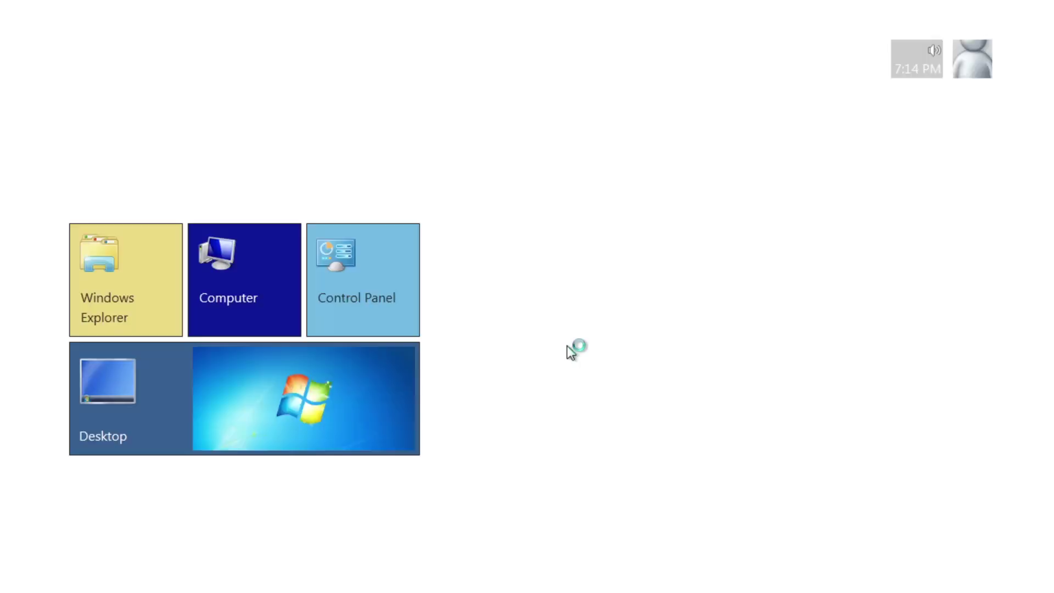
left_click(357, 400)
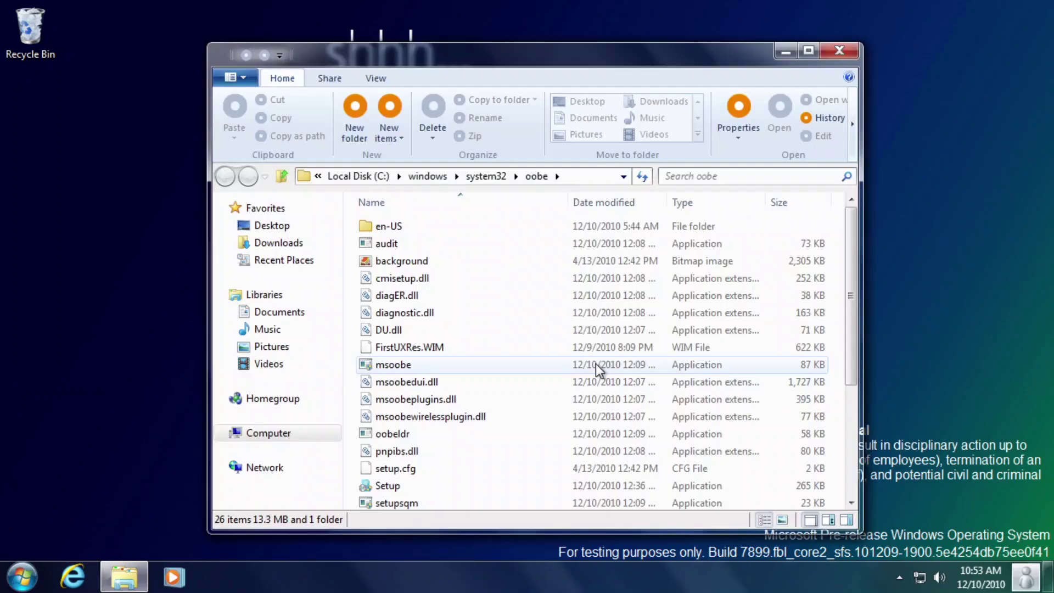
double_click(595, 364)
left_click(604, 372)
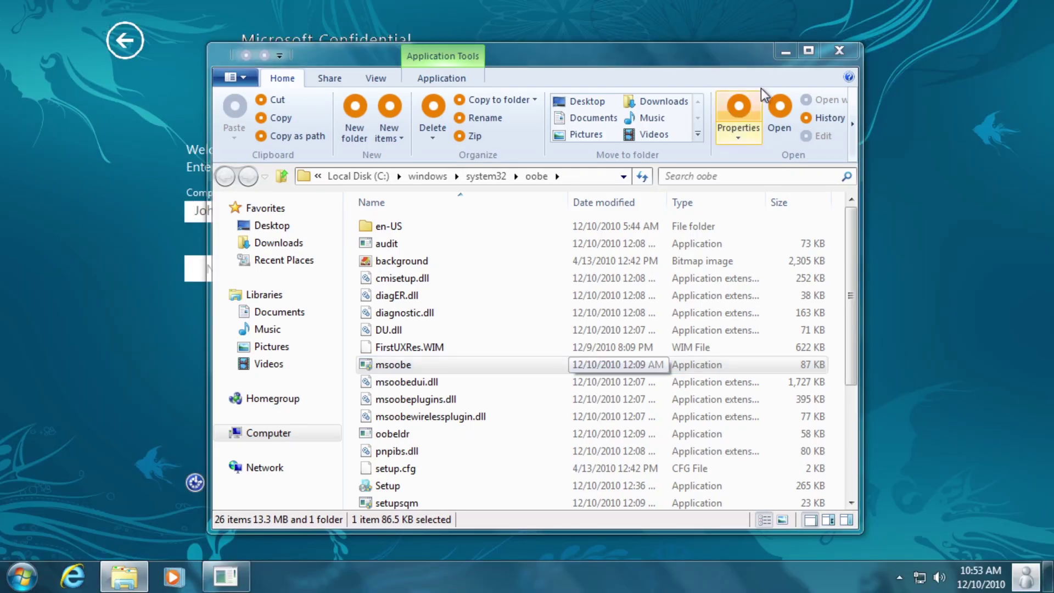
Name the computer 'oWo' and choose a home network location.
key("BackSpace")
type("oWo")
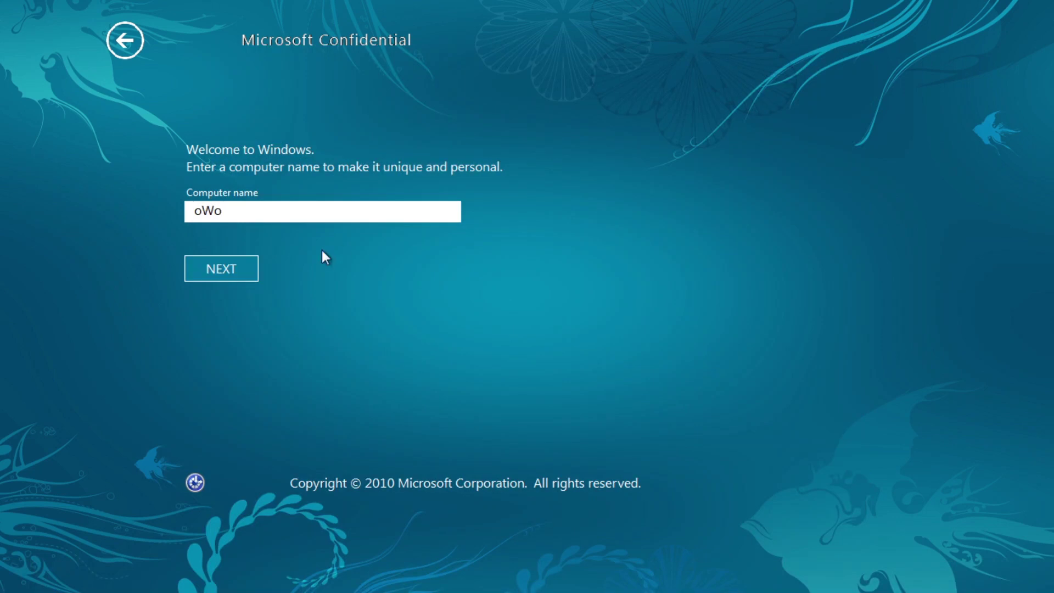
left_click(246, 265)
left_click(302, 196)
Set the new user name to 'WoW' after 'Windows on Windows' proved already taken.
type("Windows on Windows")
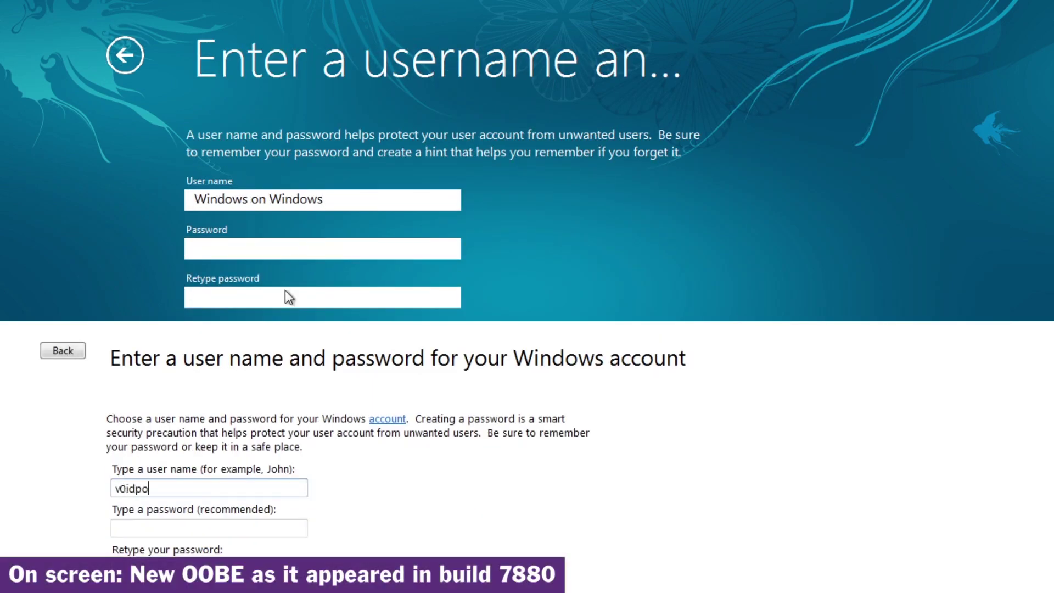
key("Return")
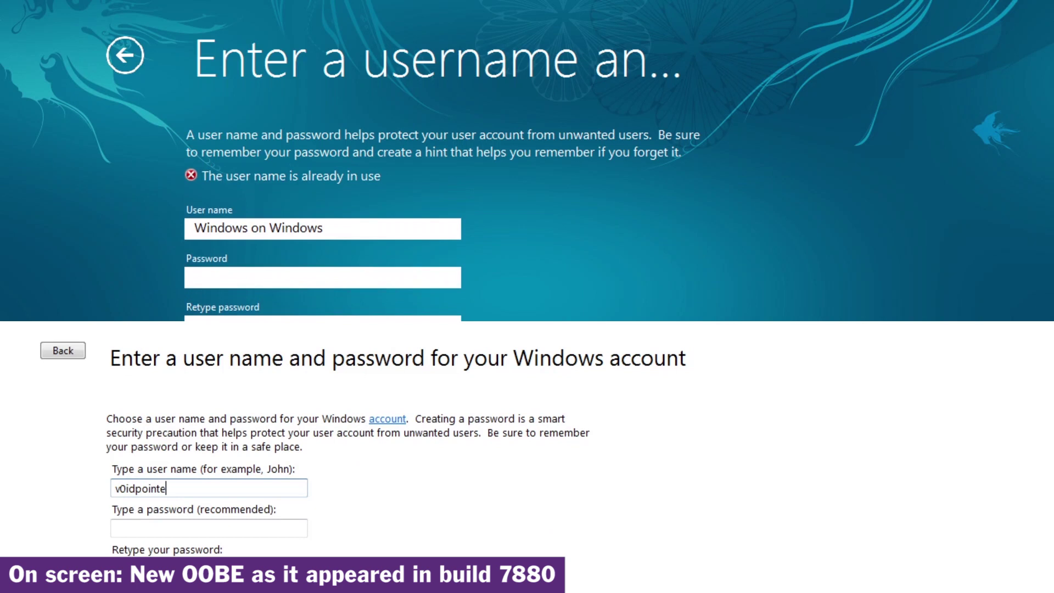
type("WoW")
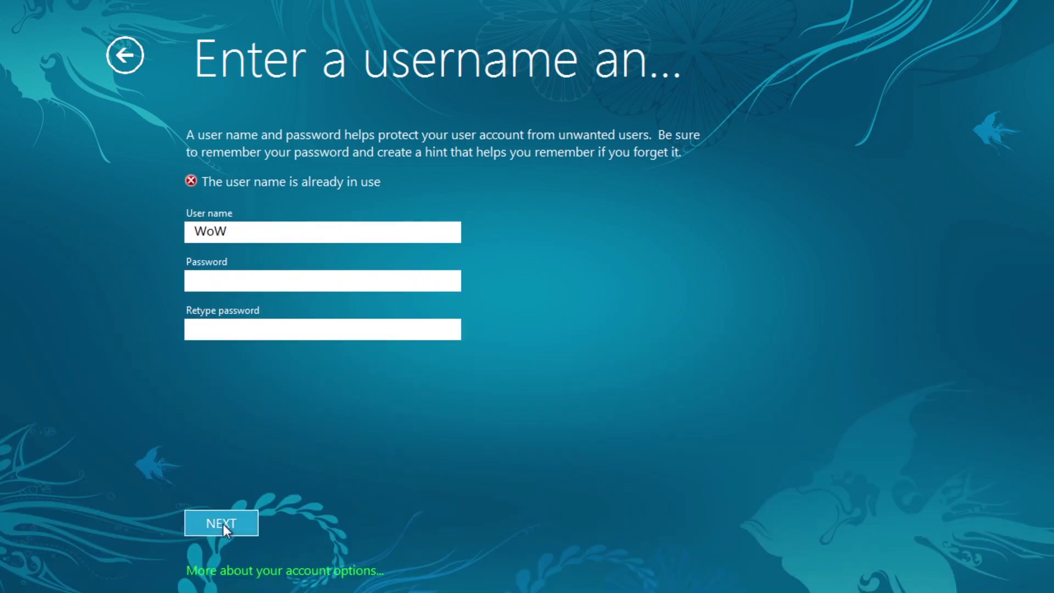
left_click(223, 521)
Choose to be asked about updates later, review locale settings, and reach the ready-to-go summary.
left_click(276, 261)
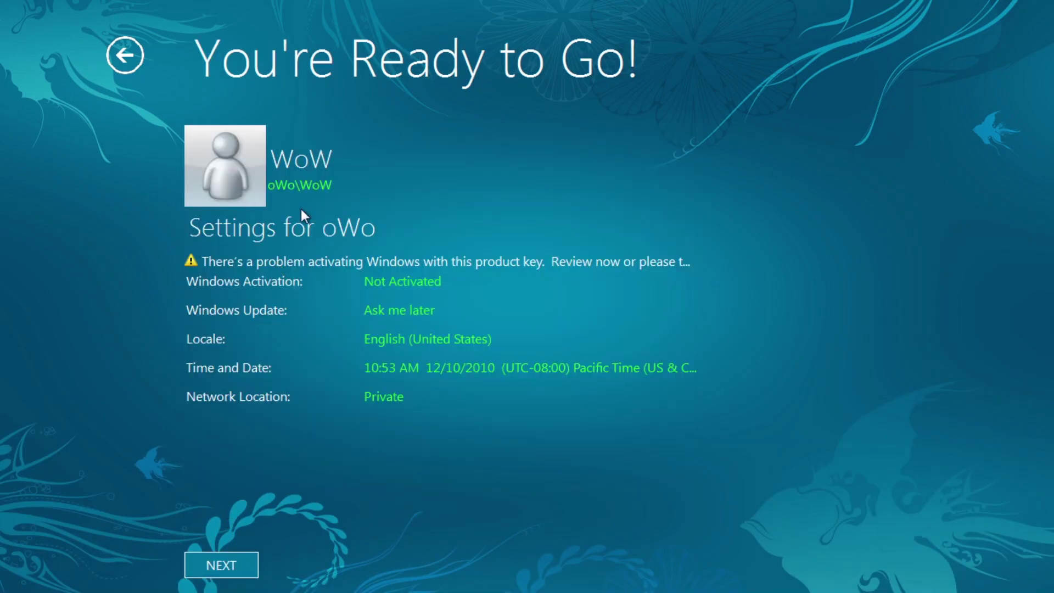
left_click(479, 340)
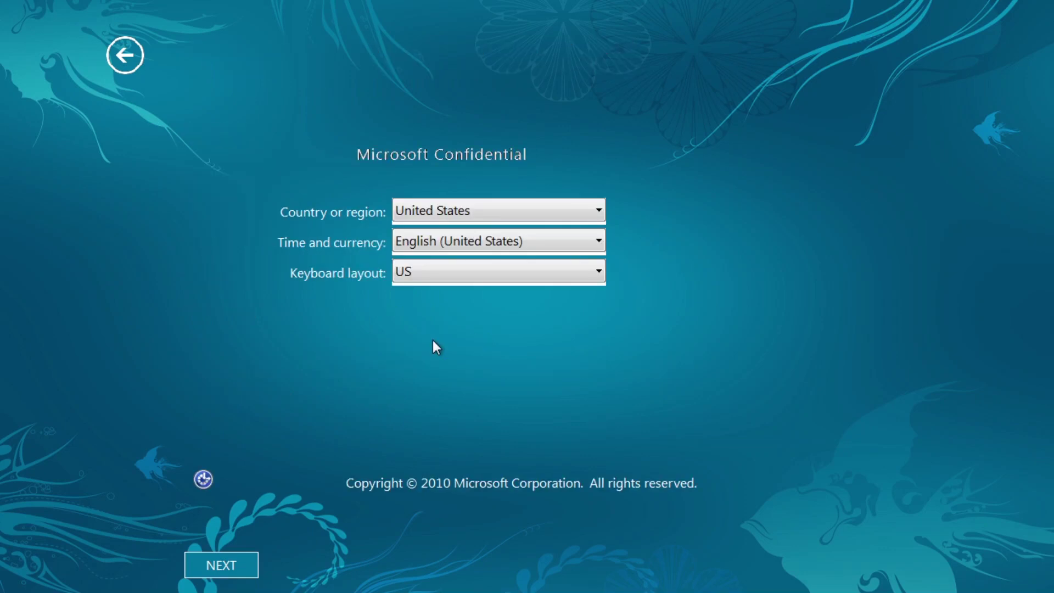
left_click(232, 555)
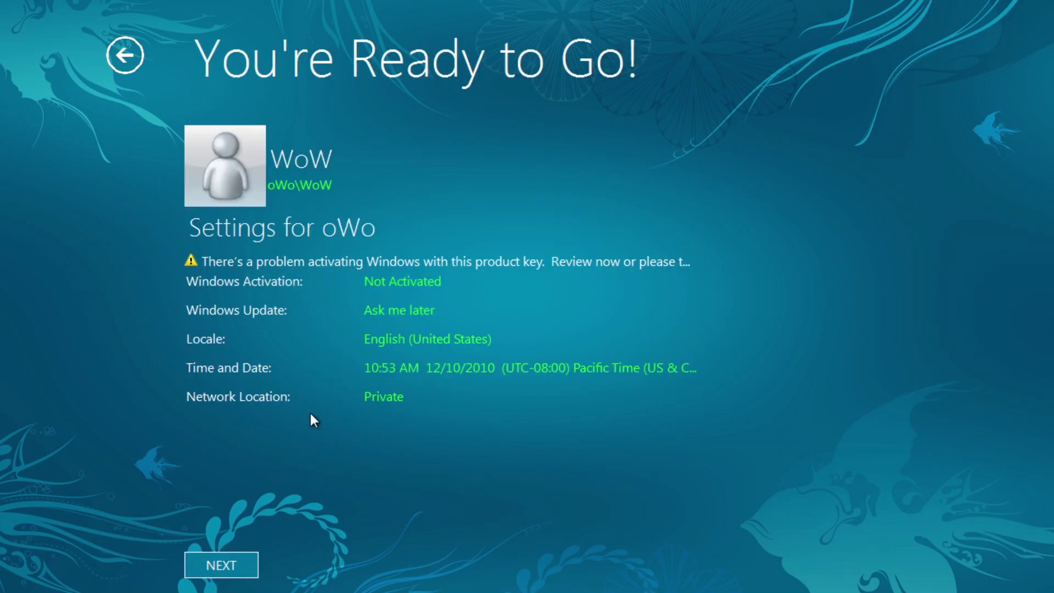
Finish setup to the desktop and run glcmd from the Run box.
left_click(221, 564)
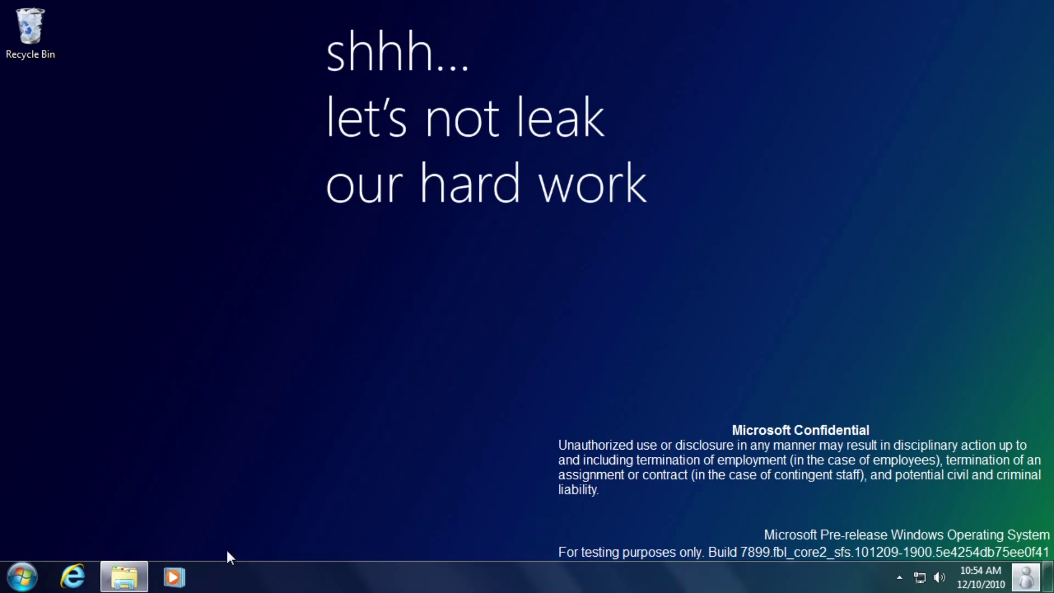
key("super+r")
type("glcmd")
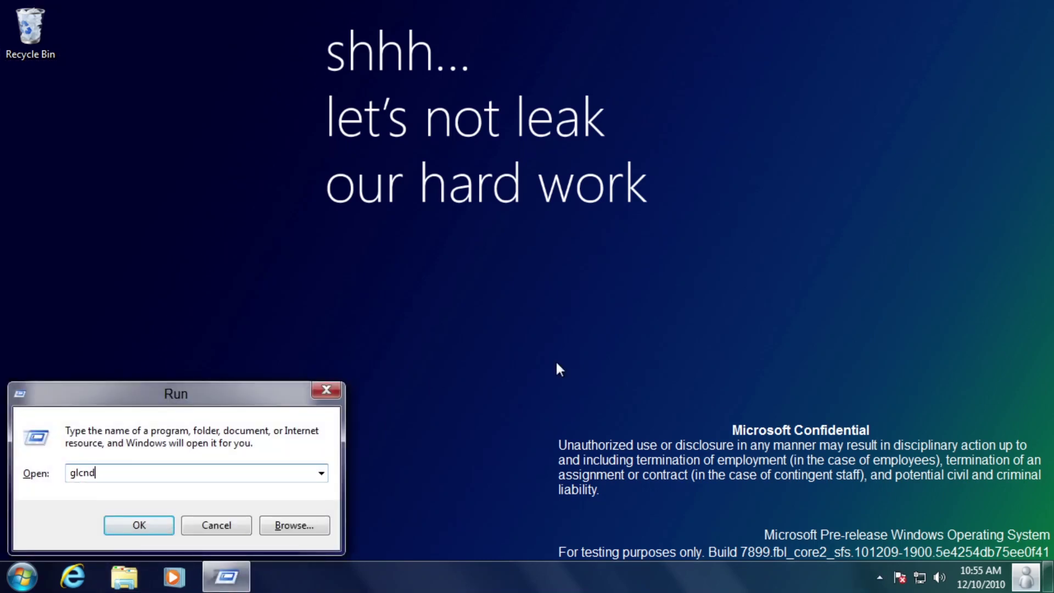
key("Return")
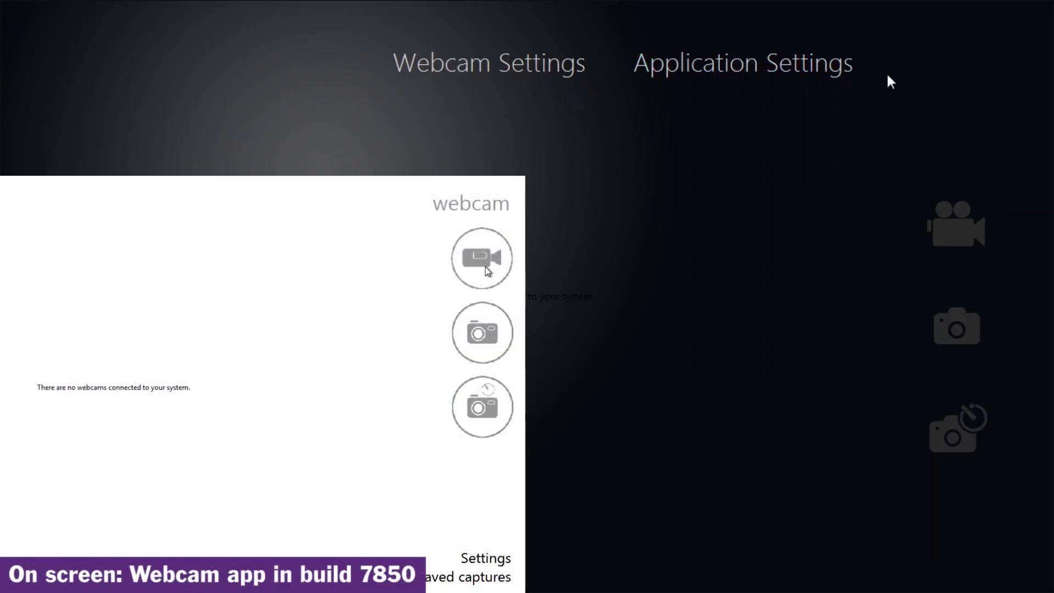
View the webcam app's settings, then move the classic Task Manager window lower left.
left_click(693, 66)
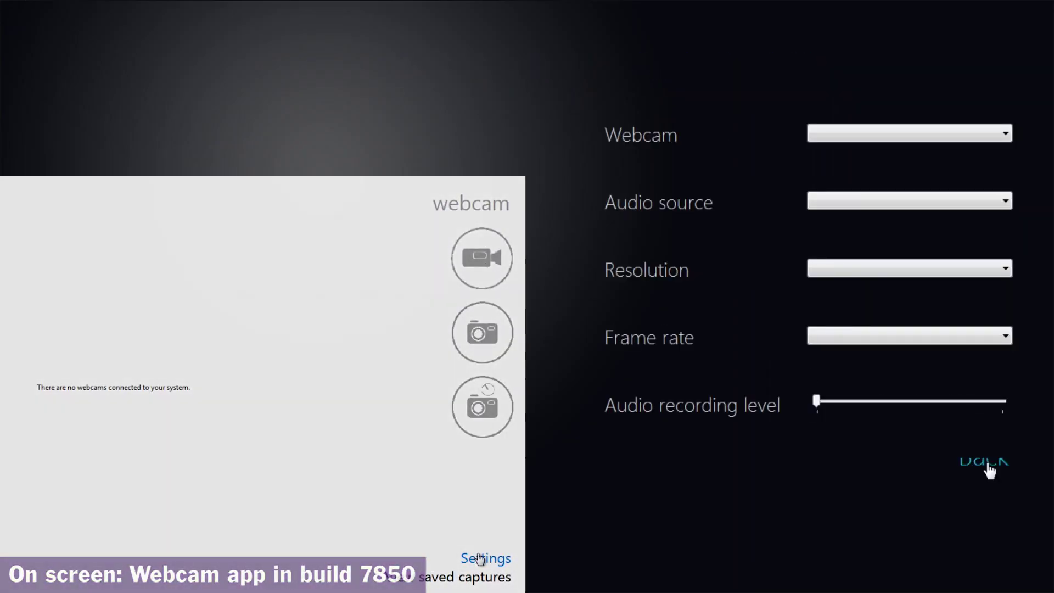
left_click(986, 464)
left_click(503, 55)
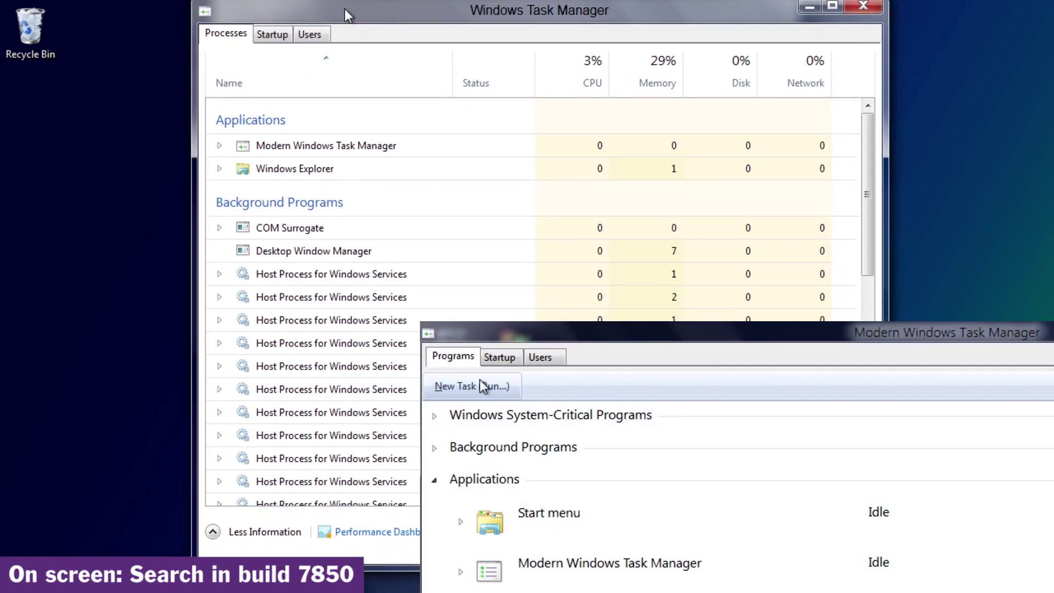
left_click_drag(345, 9, 327, 22)
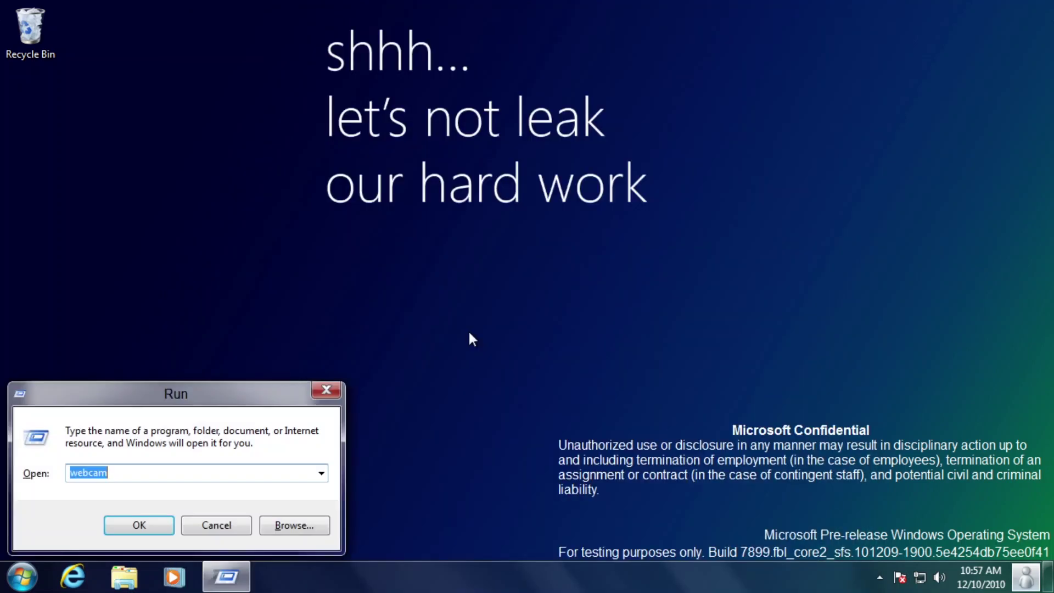
Launch systemsettings from Run and switch all wireless off and back on.
type("sys")
type("temsettings")
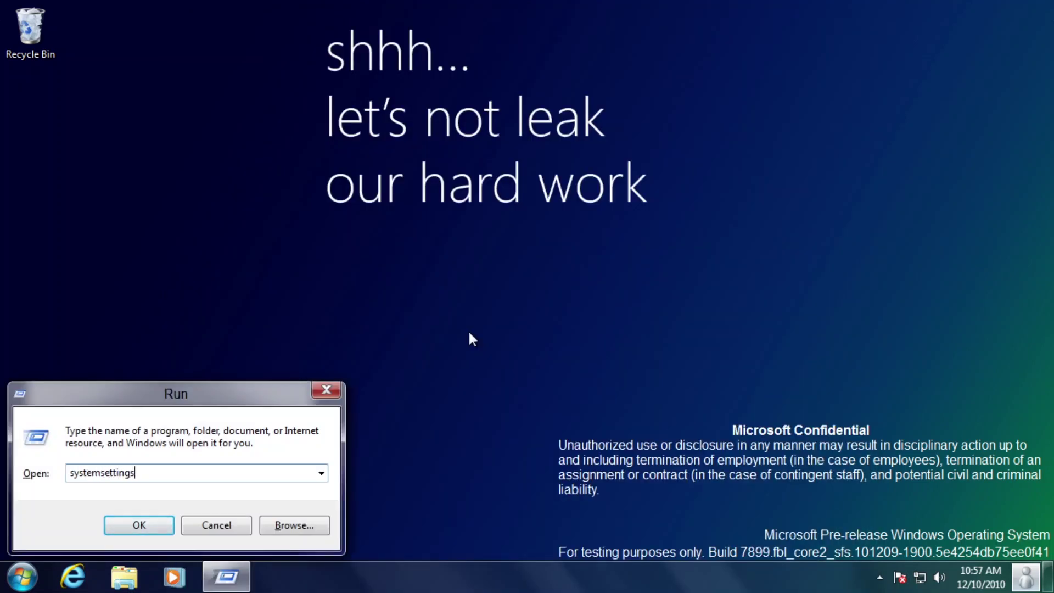
key("Return")
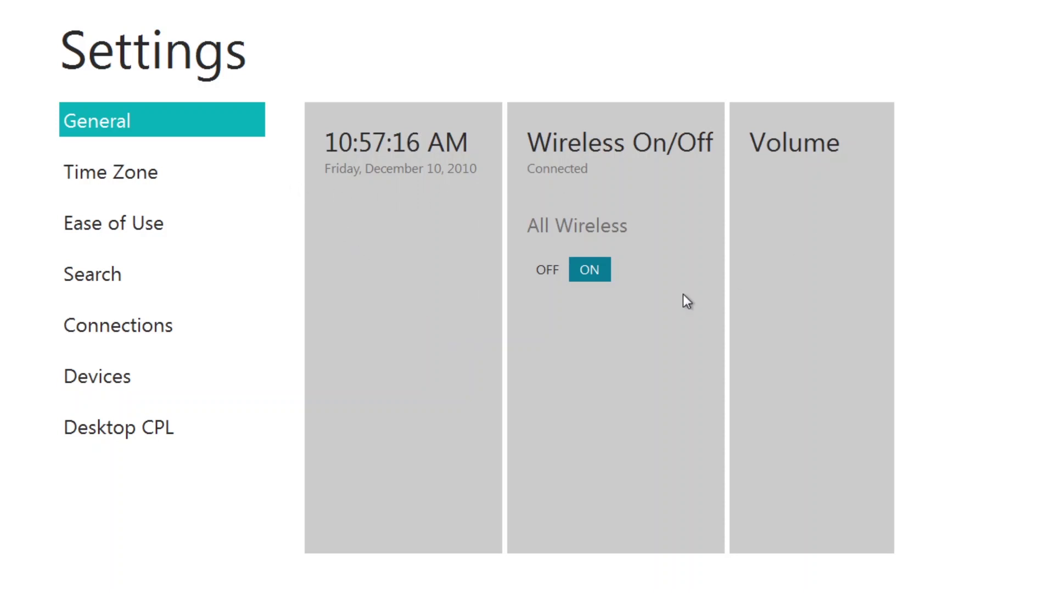
left_click(548, 271)
left_click(588, 272)
Look through the Time Zone list and Ease of Use notification durations without changing anything.
left_click(161, 177)
left_click(383, 301)
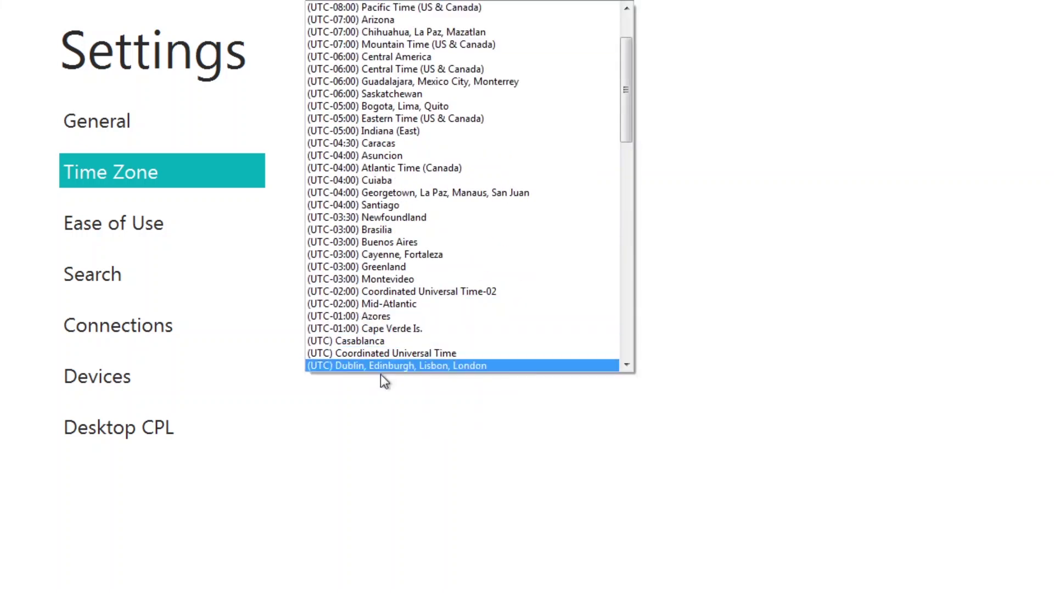
left_click(756, 113)
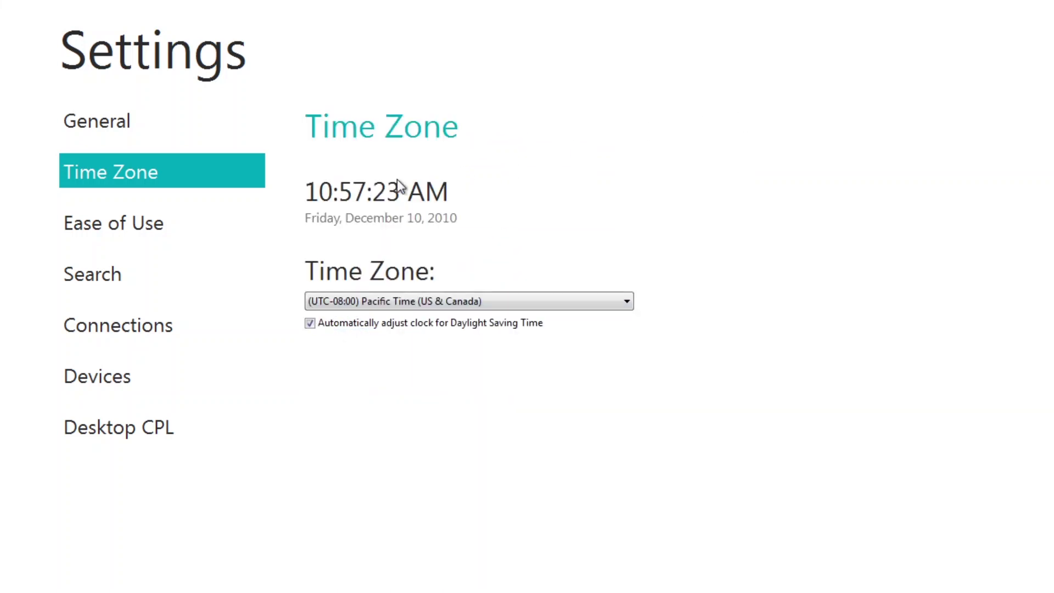
left_click(184, 232)
left_click(582, 223)
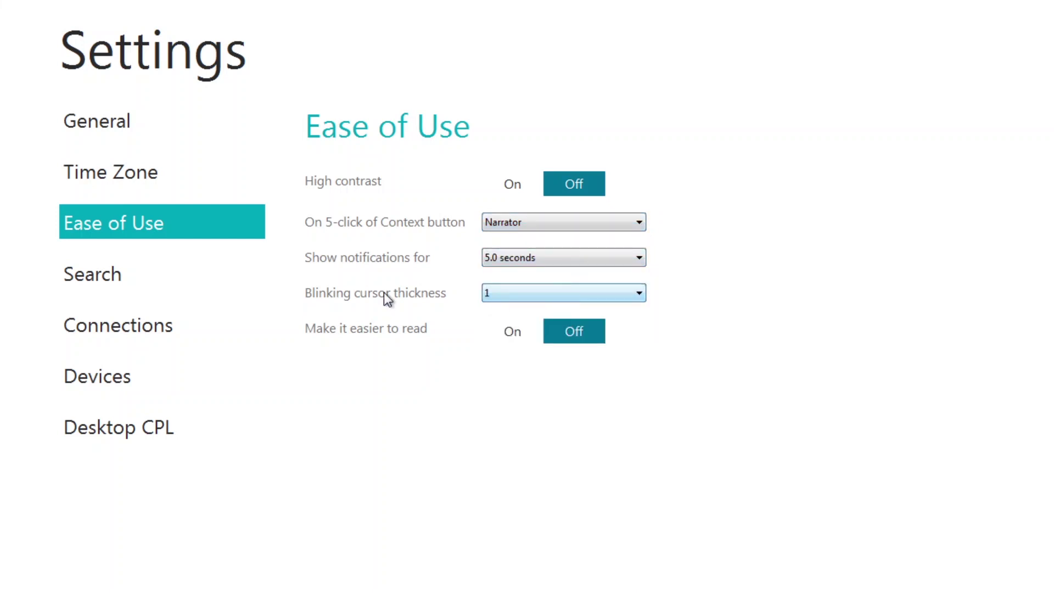
Switch search history and frequently searched apps off, then back on, in Search settings.
left_click(201, 282)
left_click(364, 212)
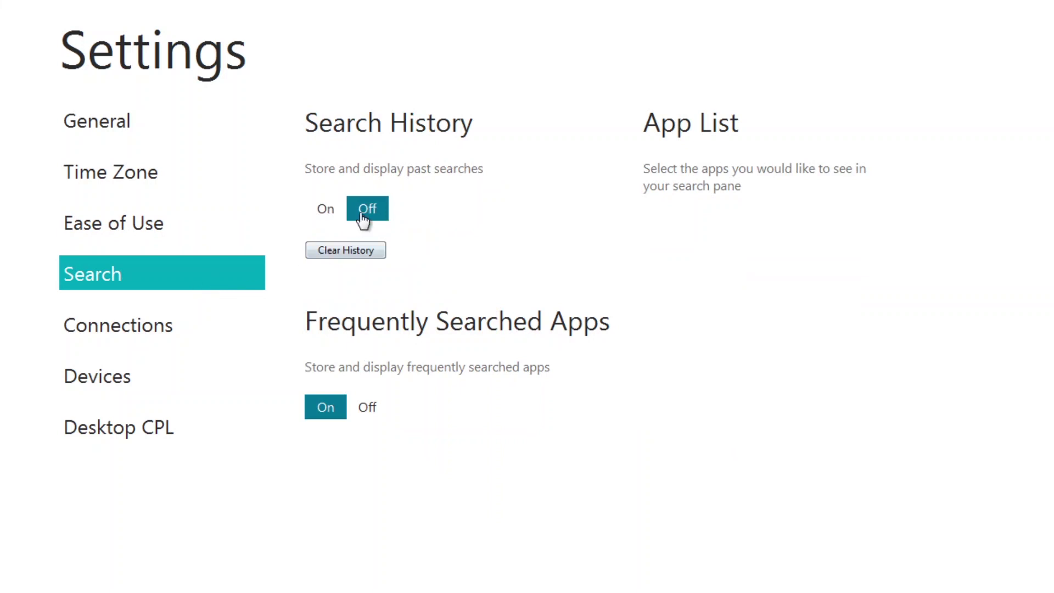
left_click(324, 215)
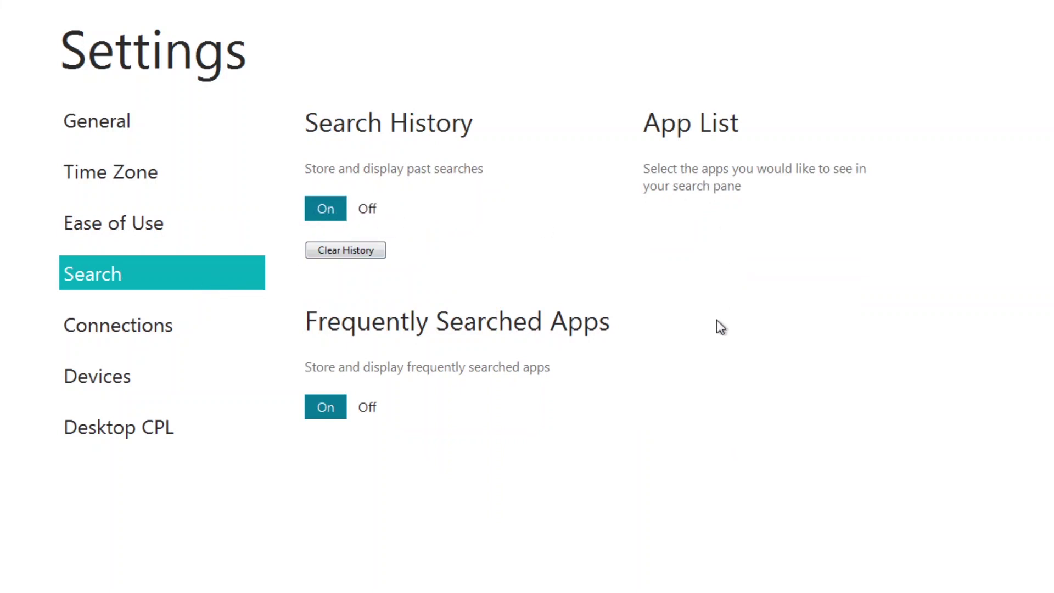
left_click(367, 409)
left_click(324, 408)
Visit the Connections page, then open the classic desktop Control Panel and close it.
left_click(166, 330)
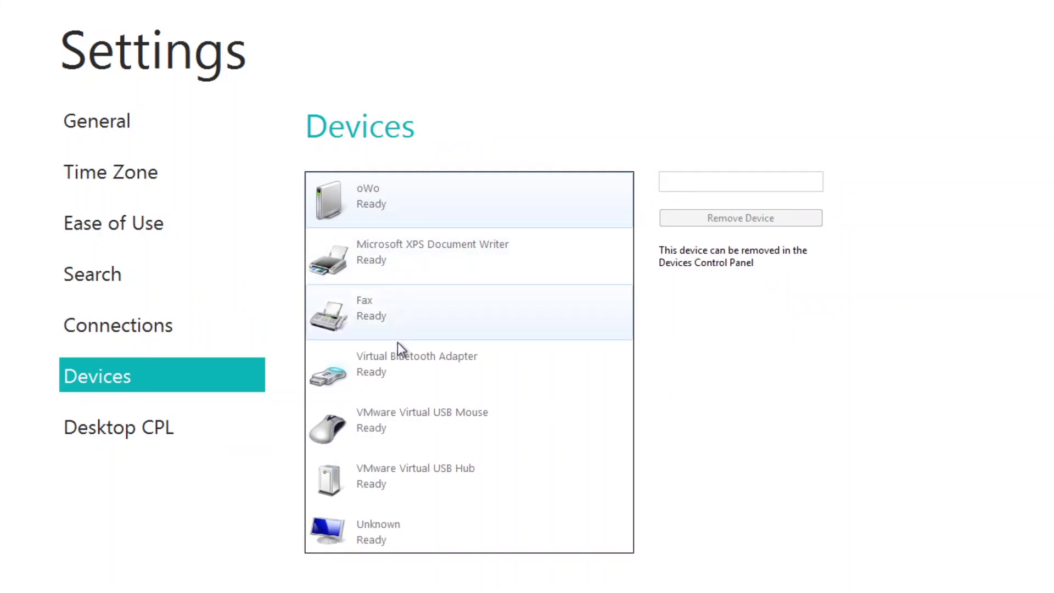
left_click(171, 428)
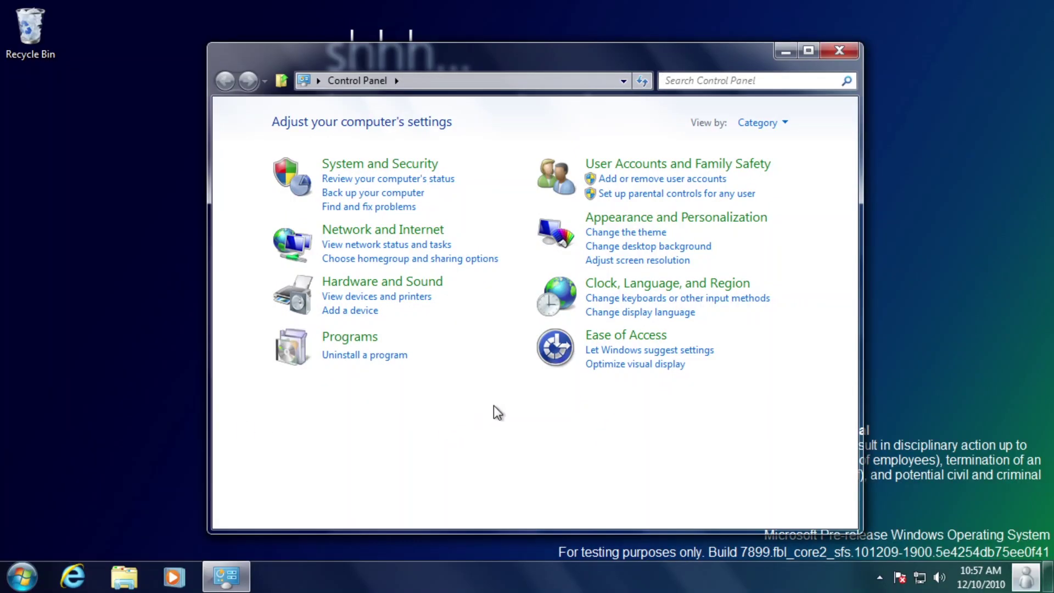
left_click(839, 50)
Open miexplore.exe from Run, load Google past the certificate warning, then return to the desktop.
key("super+r")
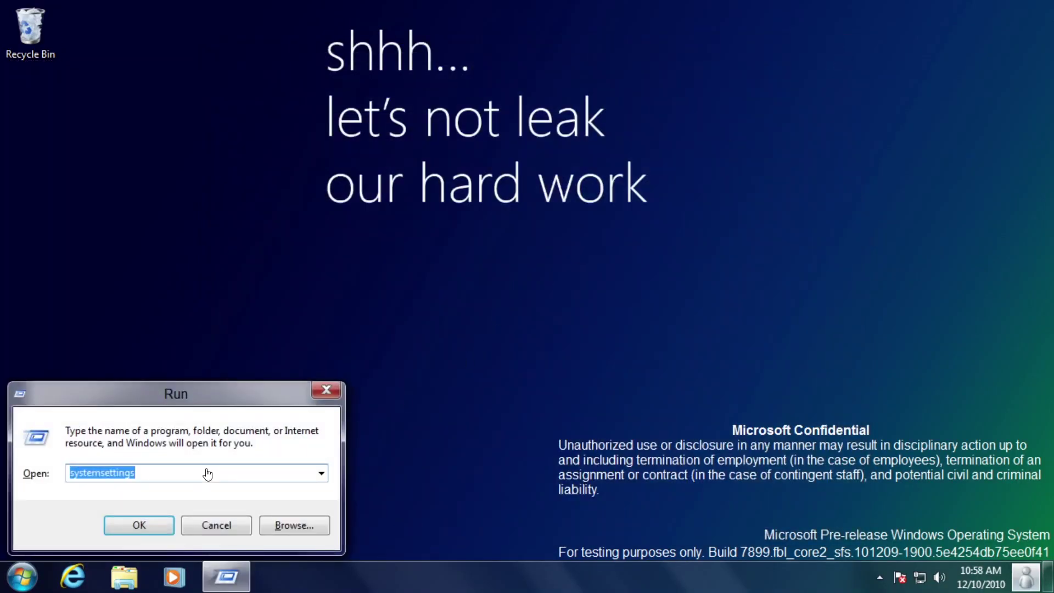
key("ctrl+v")
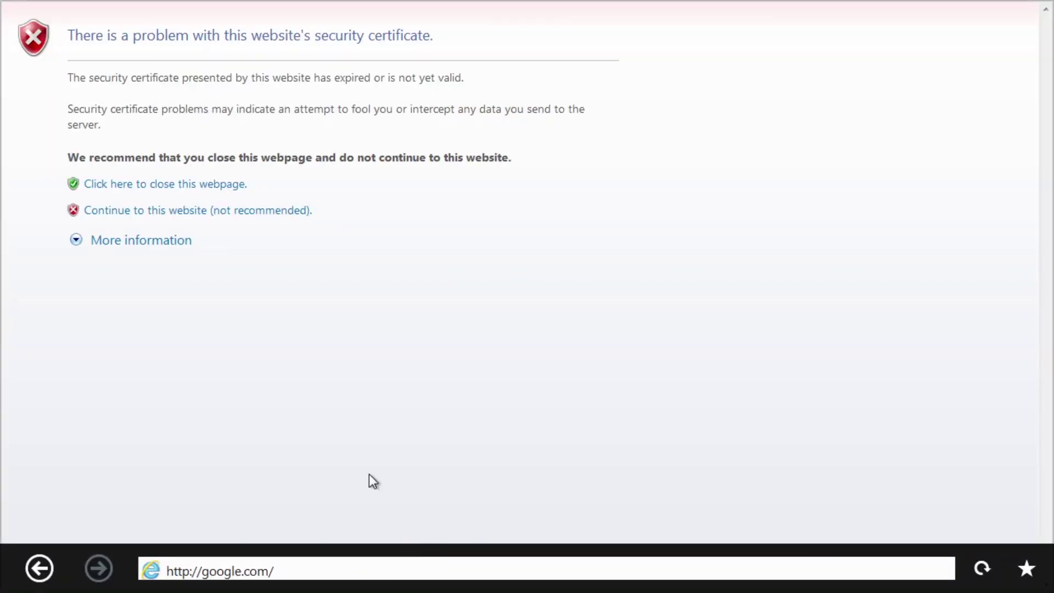
left_click(198, 212)
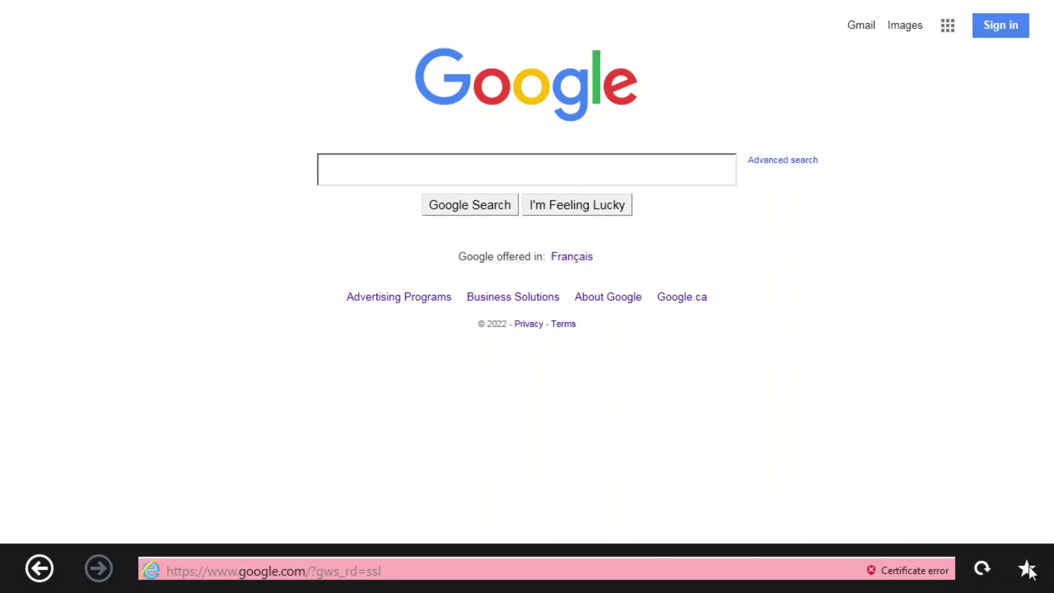
key("super+r")
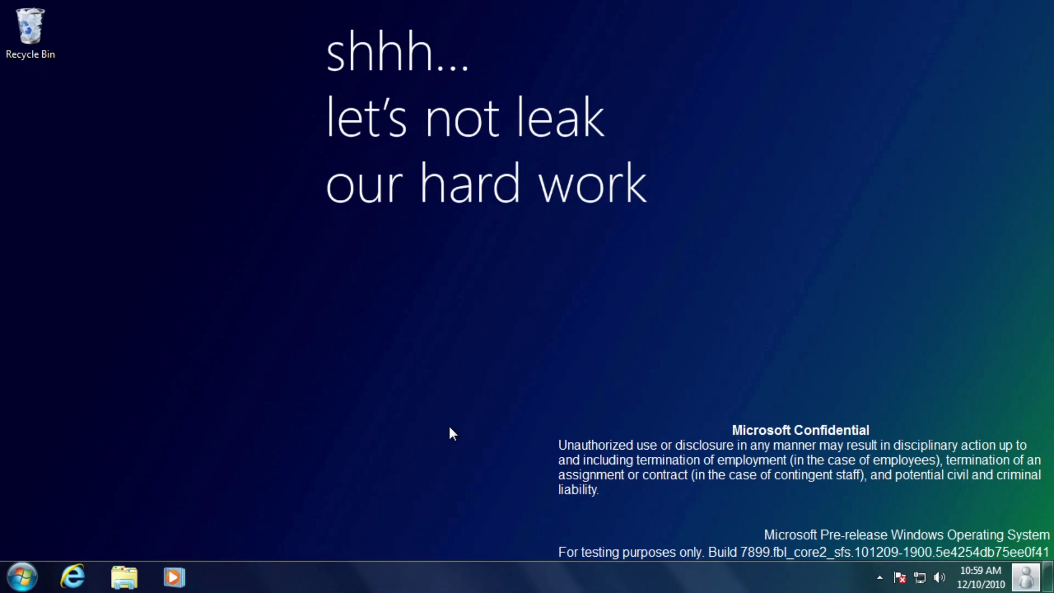
Search the Start screen for regedit and launch Registry Editor, approving the prompt.
key("super")
type("regedit.exe")
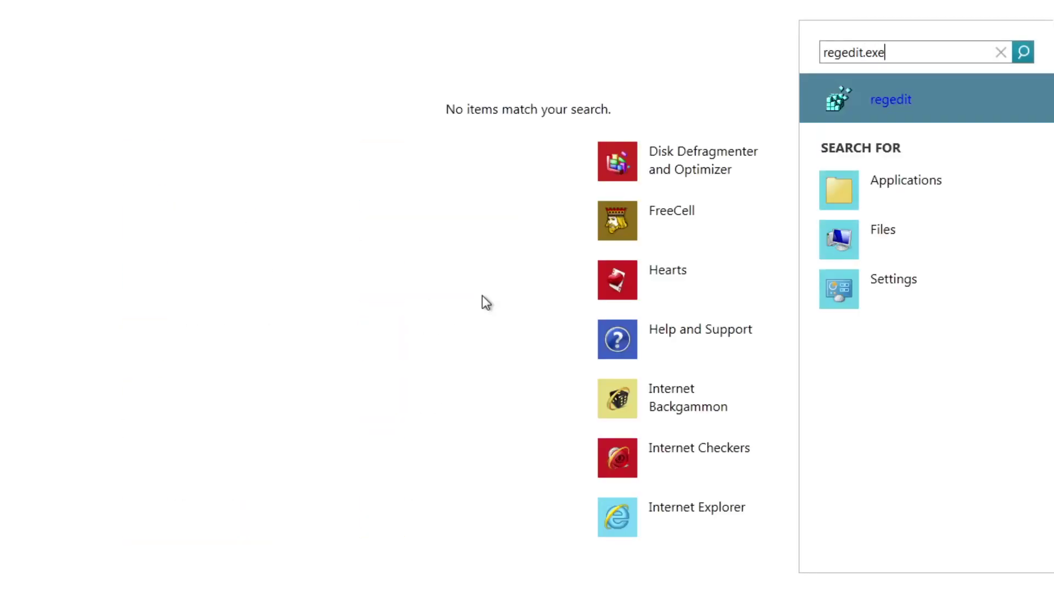
key("Return")
left_click(598, 316)
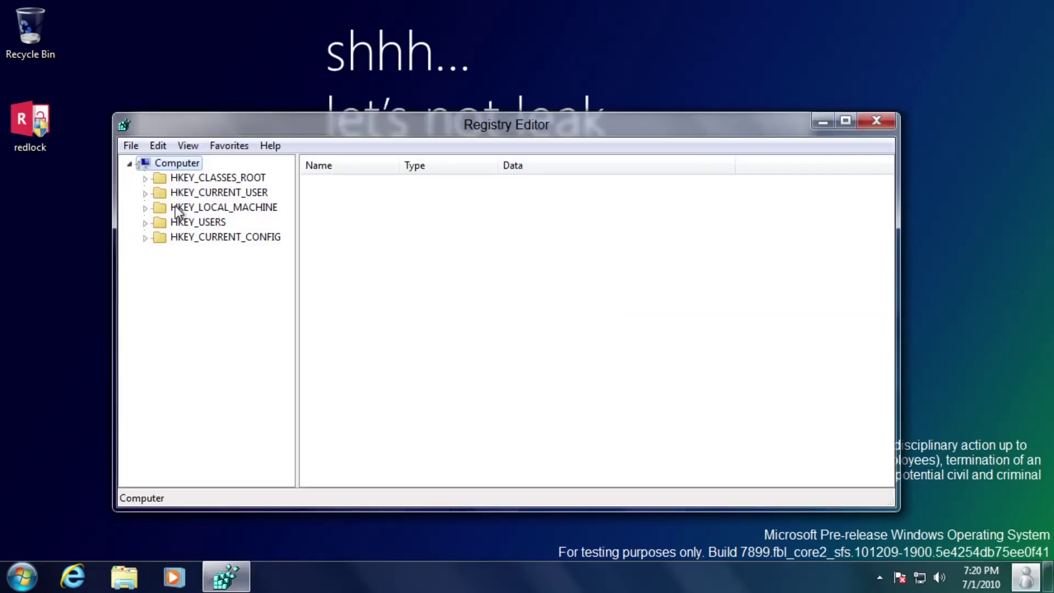
Navigate to HKEY_CURRENT_USER\Software\Microsoft\Windows\CurrentVersion\Explorer.
left_click(145, 193)
left_click(161, 312)
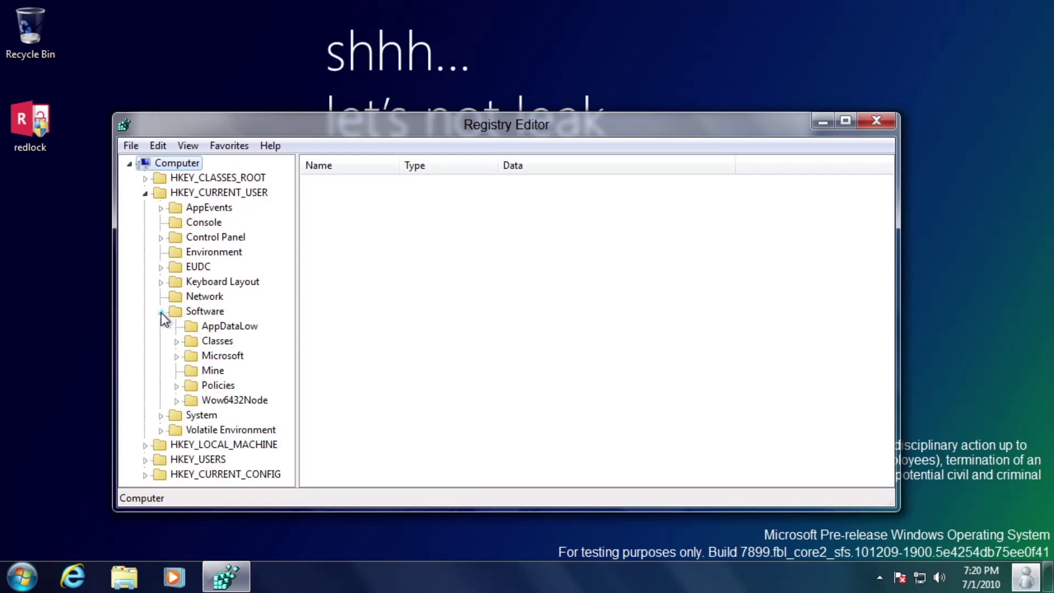
left_click(176, 356)
left_click_drag(297, 386, 426, 399)
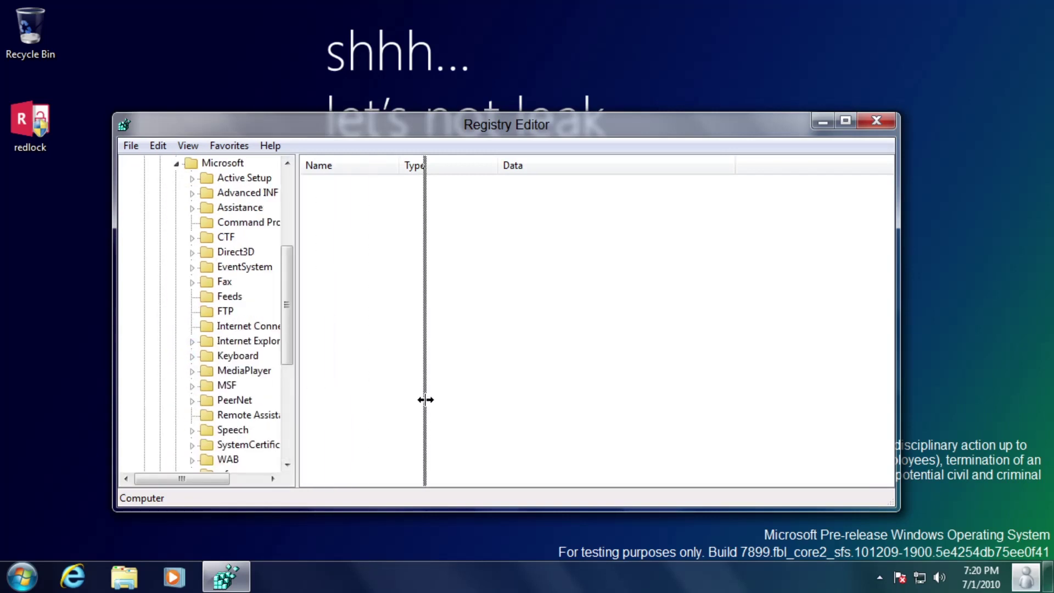
scroll(243, 400, "down", 3)
left_click(192, 357)
left_click(208, 371)
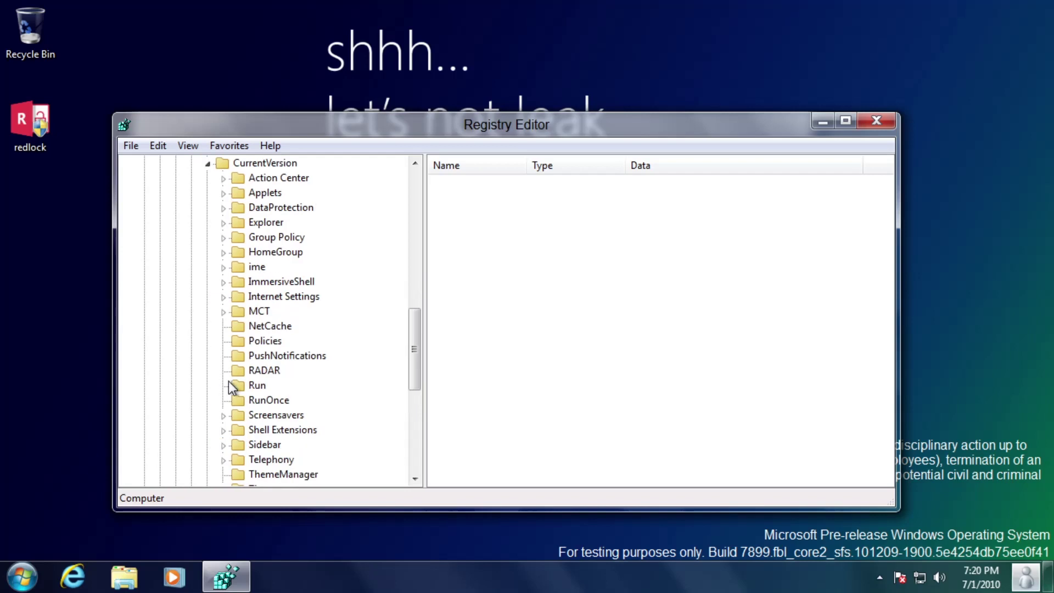
scroll(254, 243, "up", 1)
left_click(248, 268)
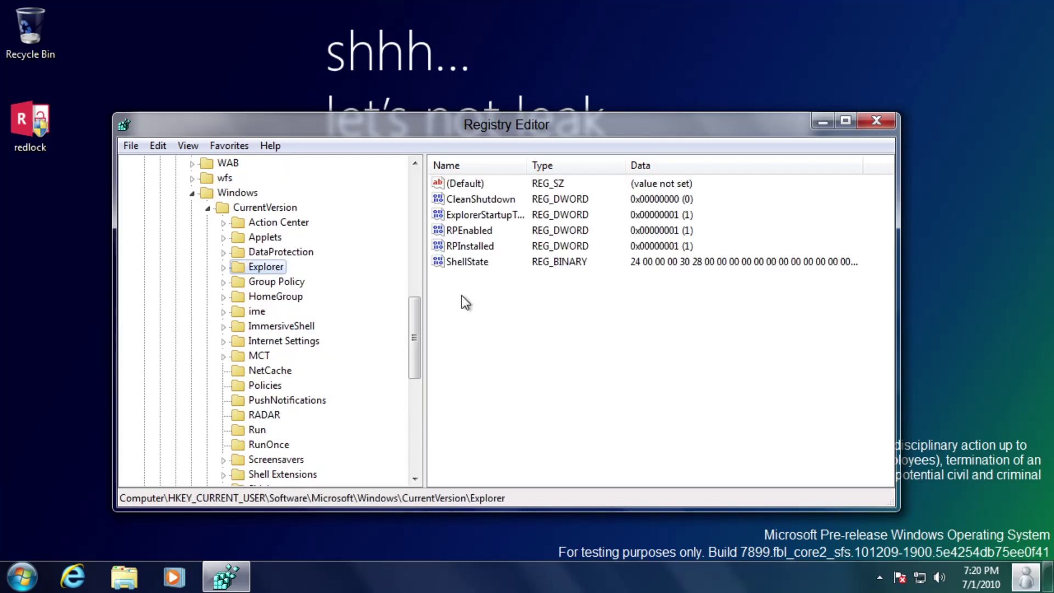
Create a DWORD named YouBettaHideYoPearl under Explorer with value data 1.
right_click(492, 317)
mouse_move(495, 319)
left_click(606, 378)
type("Y")
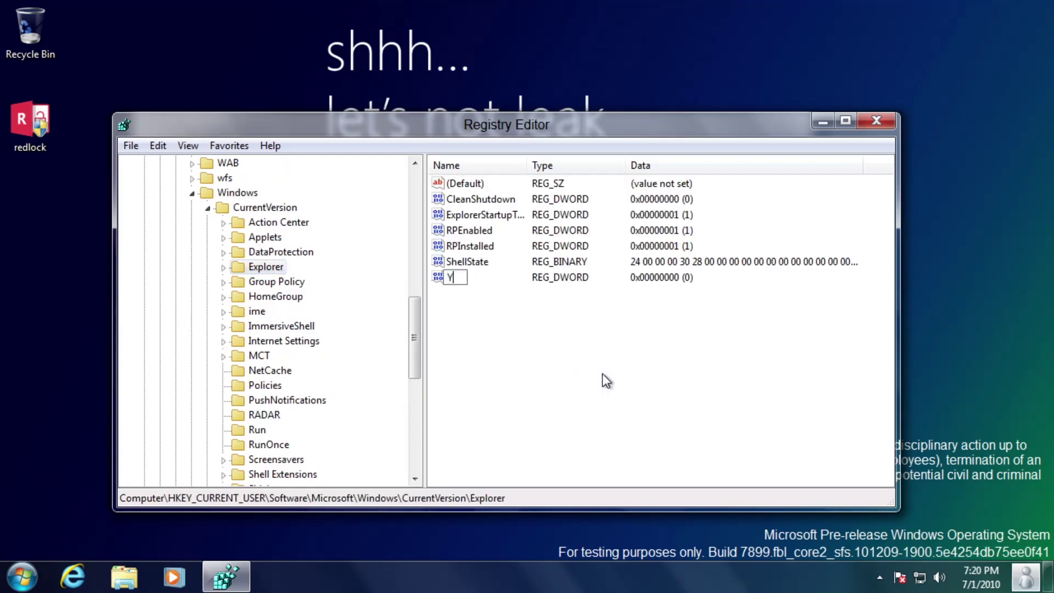
type("ouBettaHideYoPearl")
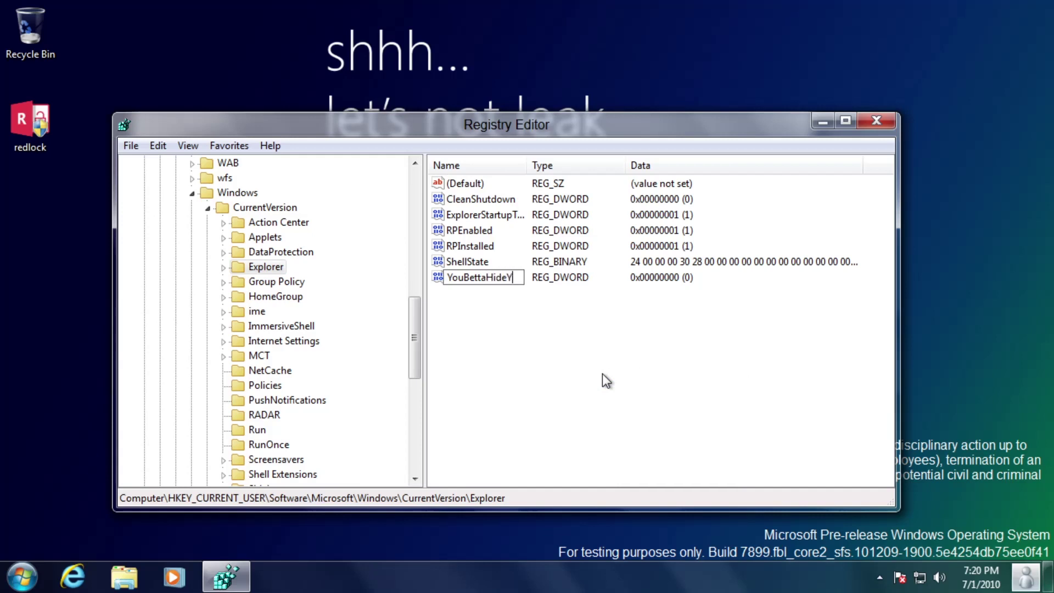
key("Return")
key("Return")
type("1")
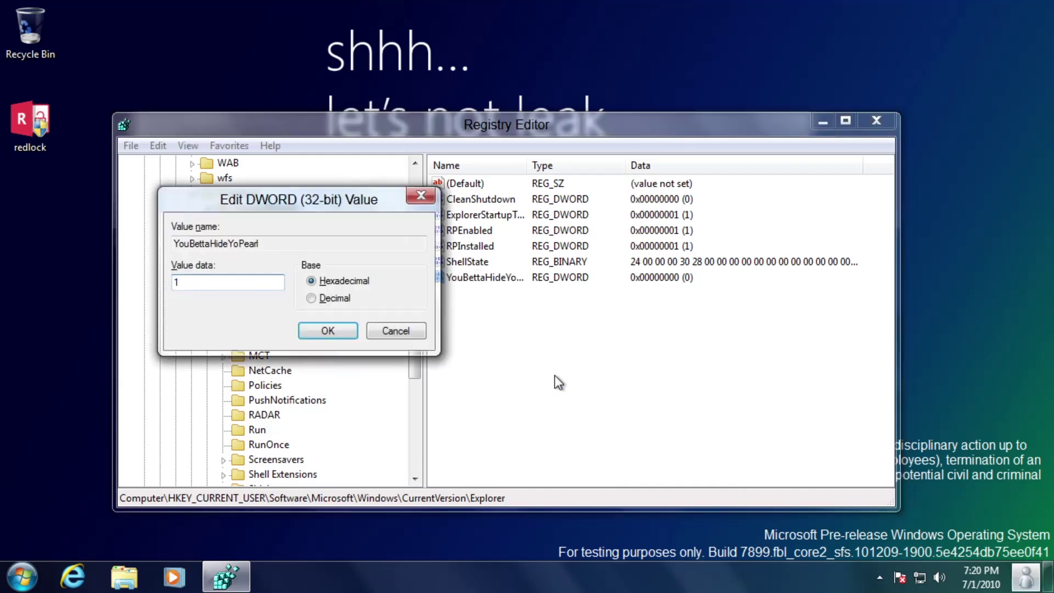
left_click(353, 336)
Close Registry Editor, log off, go to the desktop and open the Shut Down Windows dialog.
left_click(875, 122)
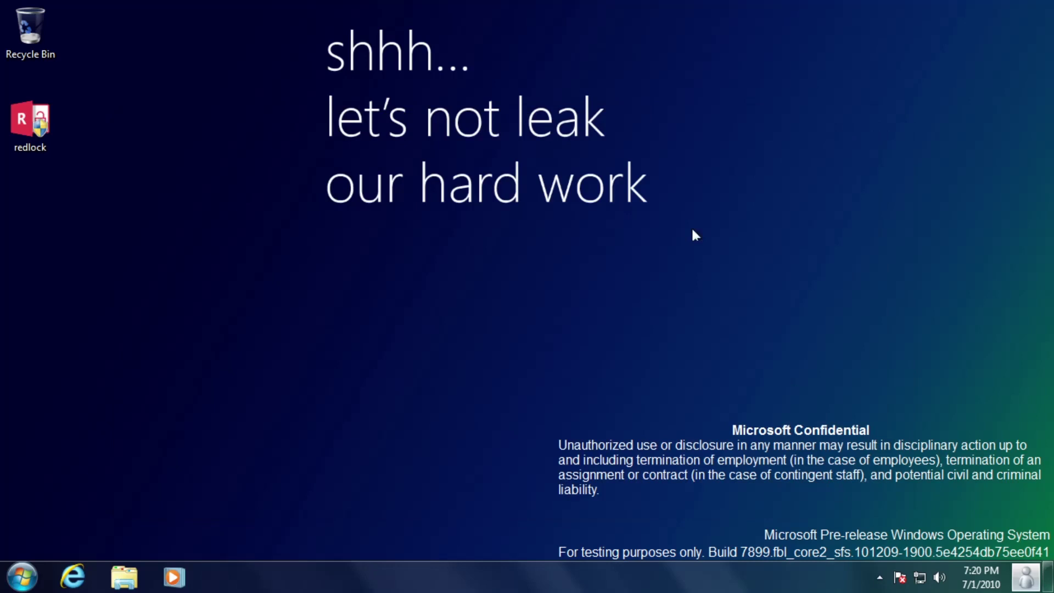
left_click(1026, 577)
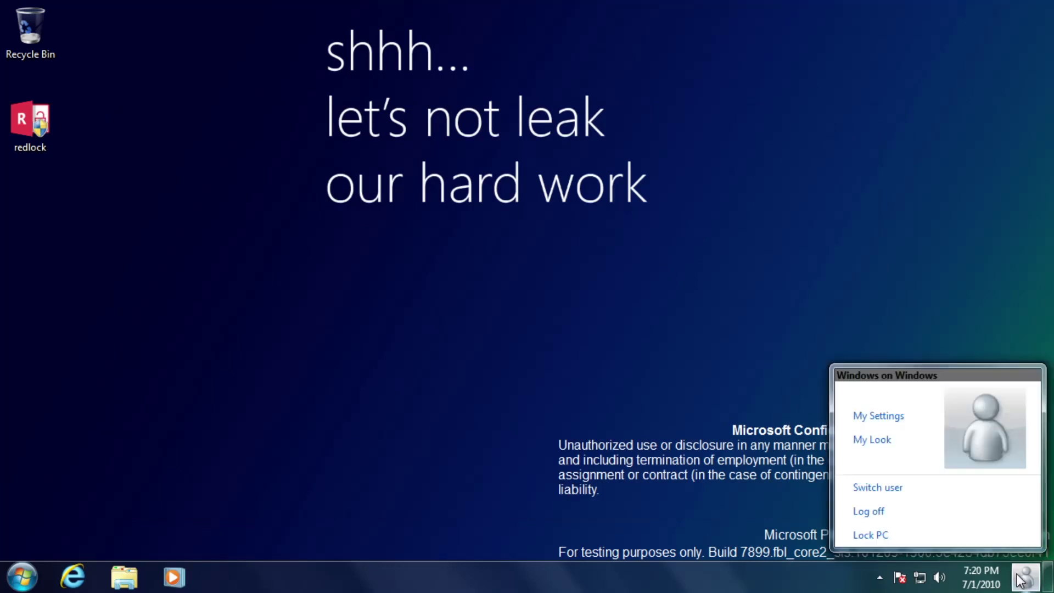
left_click(878, 512)
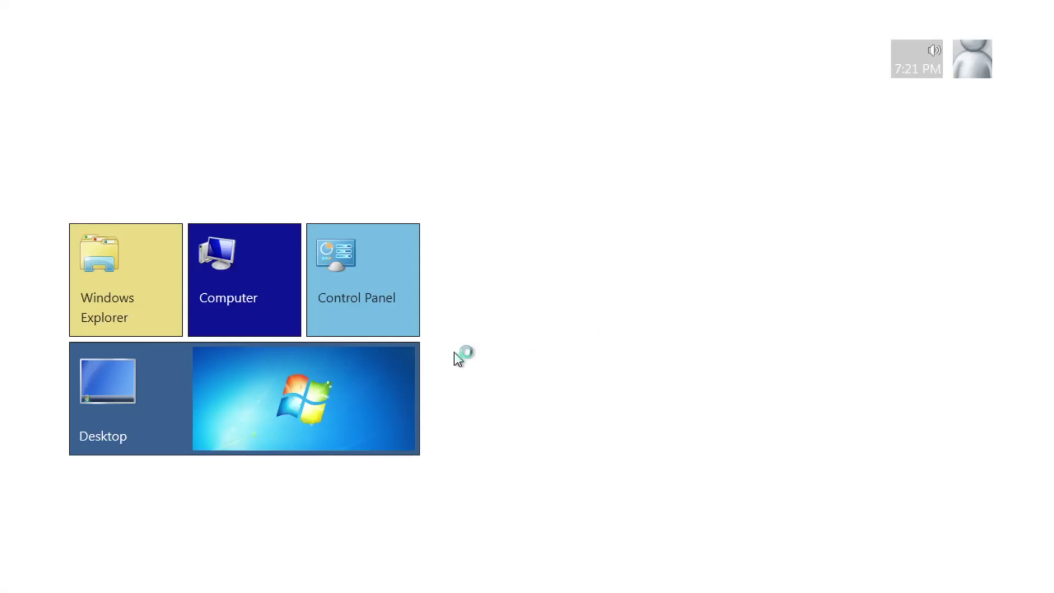
left_click(393, 386)
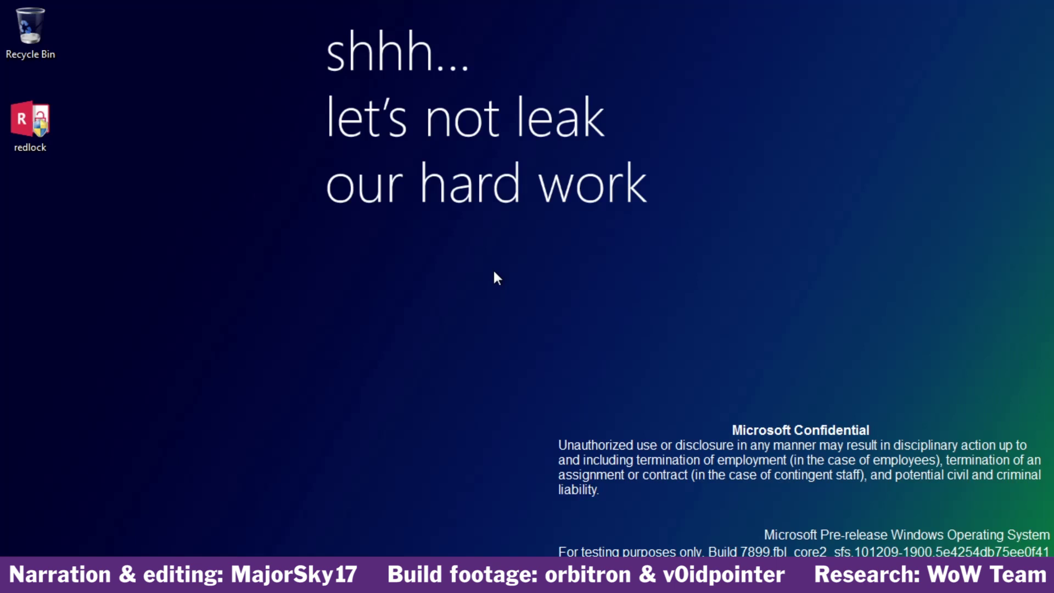
key("alt+F4")
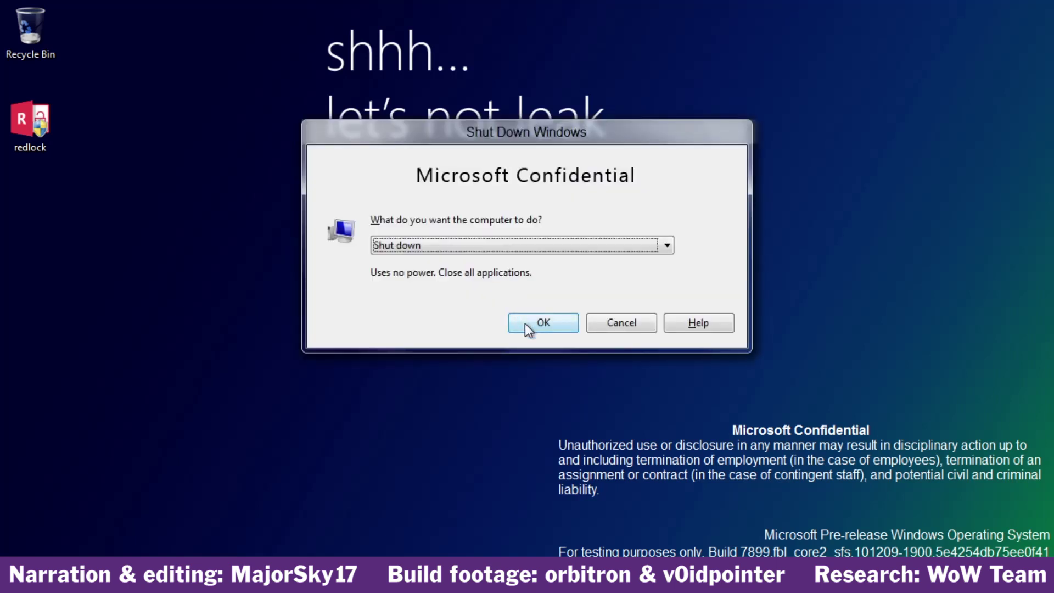